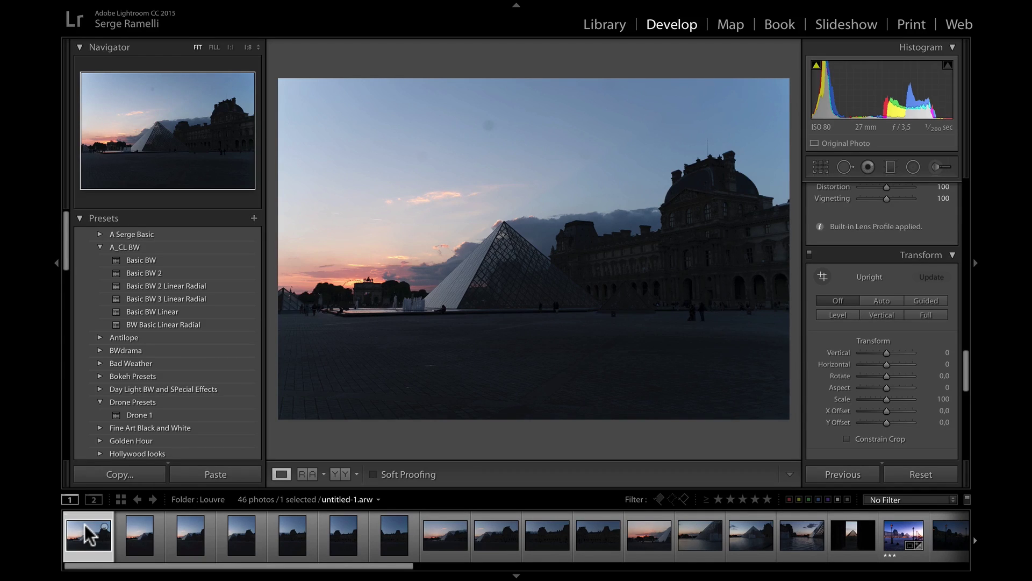
- Step through the opening pyramid sunset photos and return to the first one
key(Right)
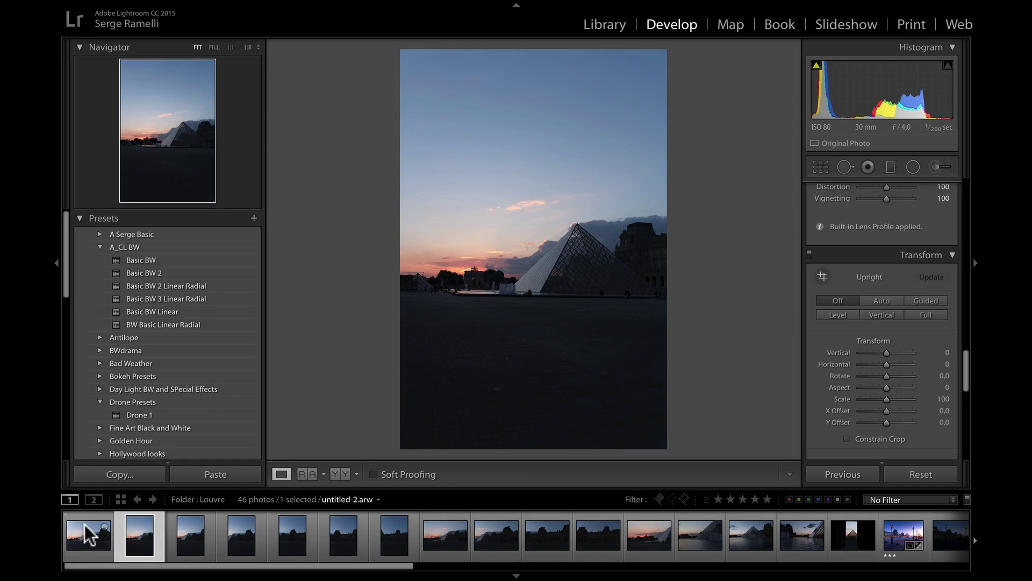
click(85, 528)
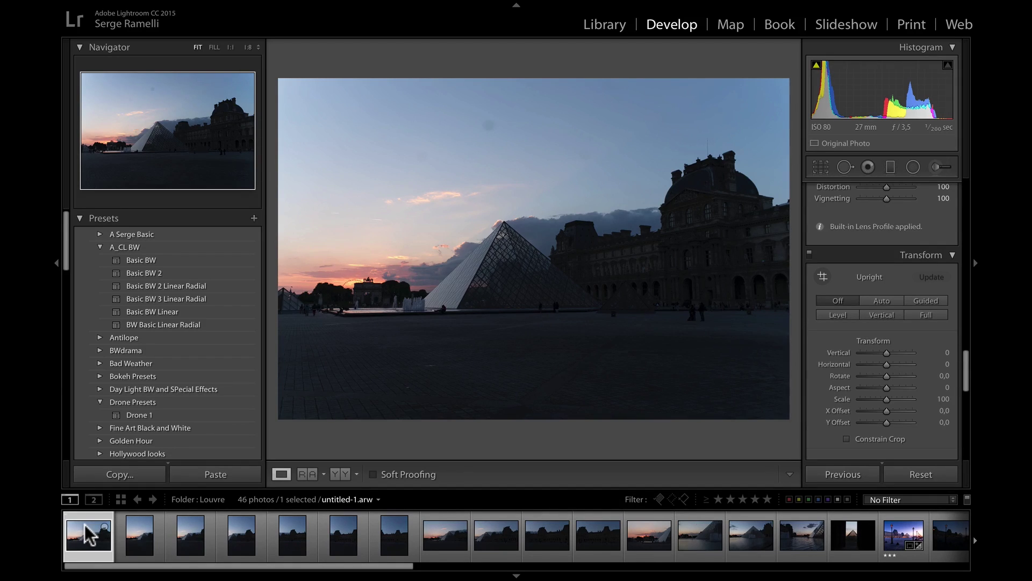
key(Right)
key(Right)
key(Right)
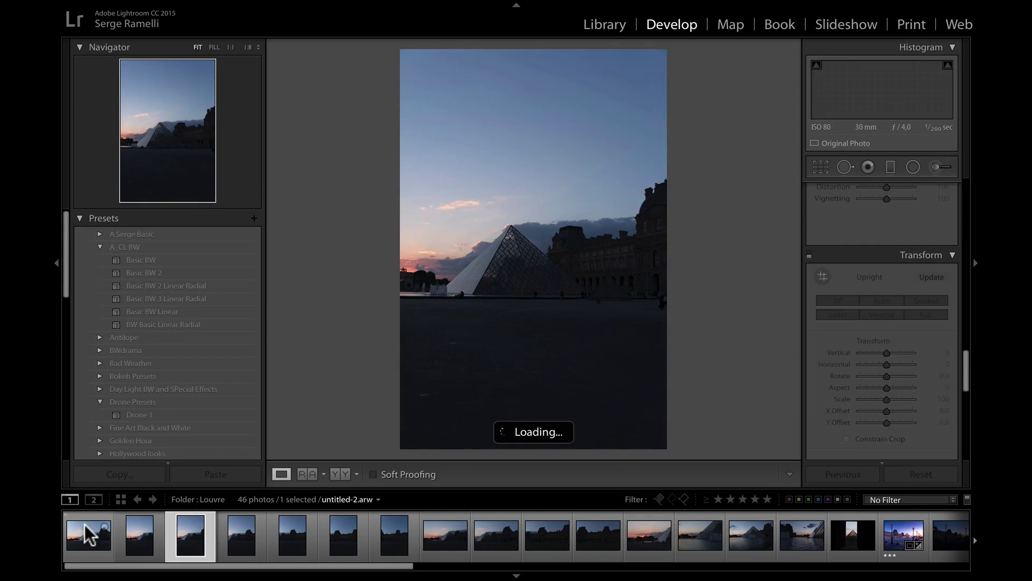
key(Right)
key(Right)
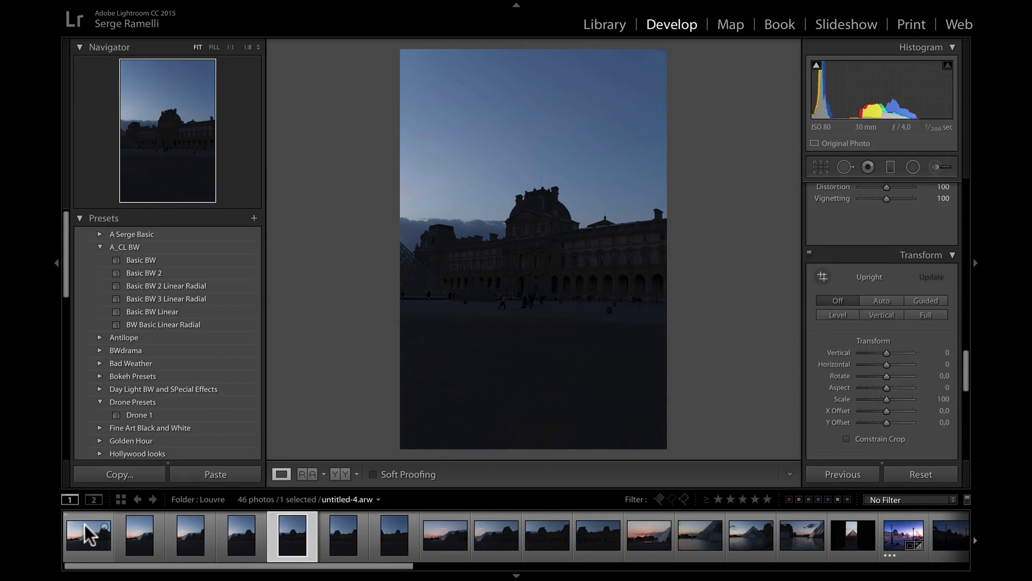
key(Right)
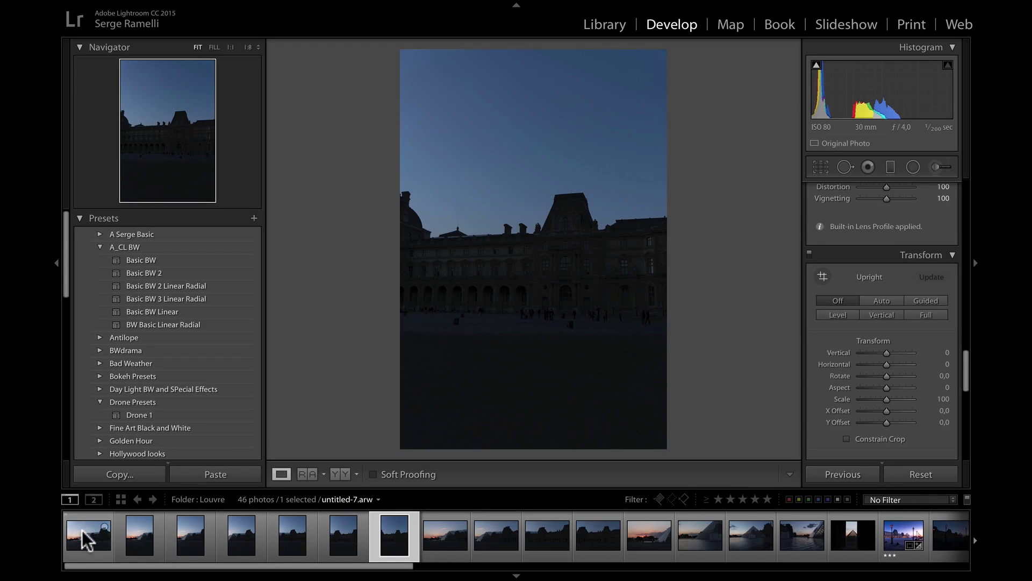
click(88, 536)
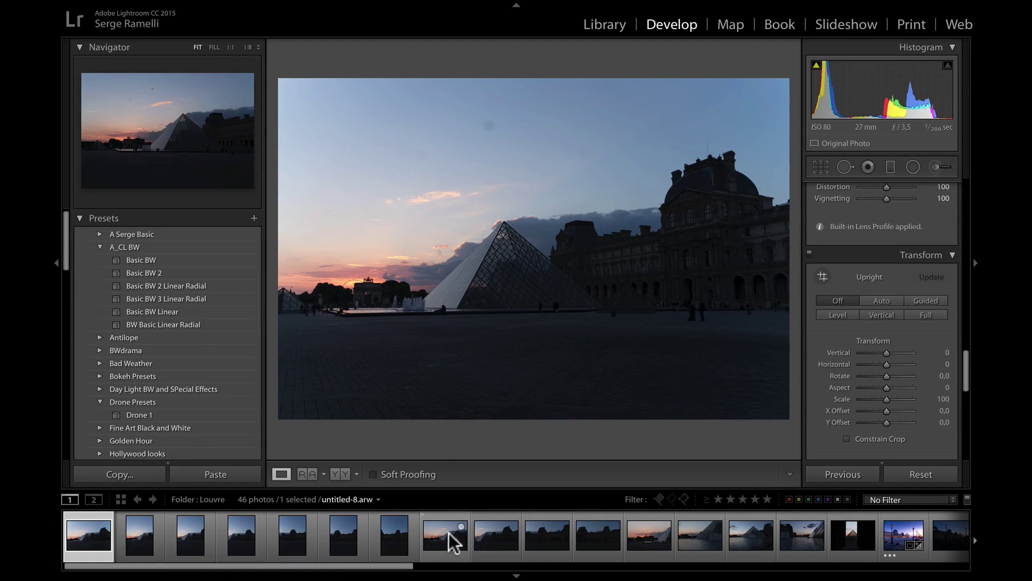
- Jump to a later pyramid landscape shot and step forward to the lamp-lined courtyard HDR
click(434, 543)
key(Right)
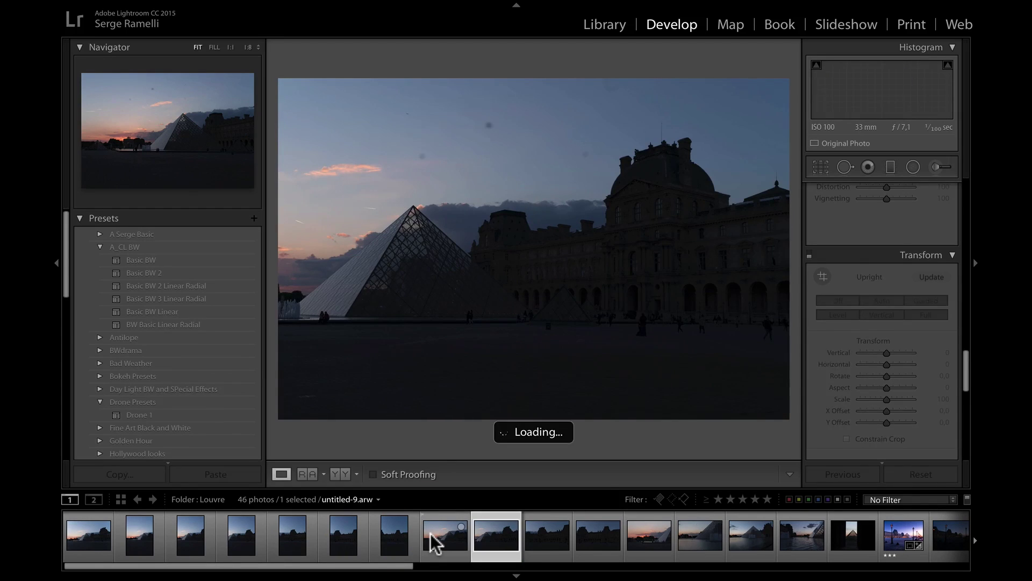
key(Right)
key(Right)
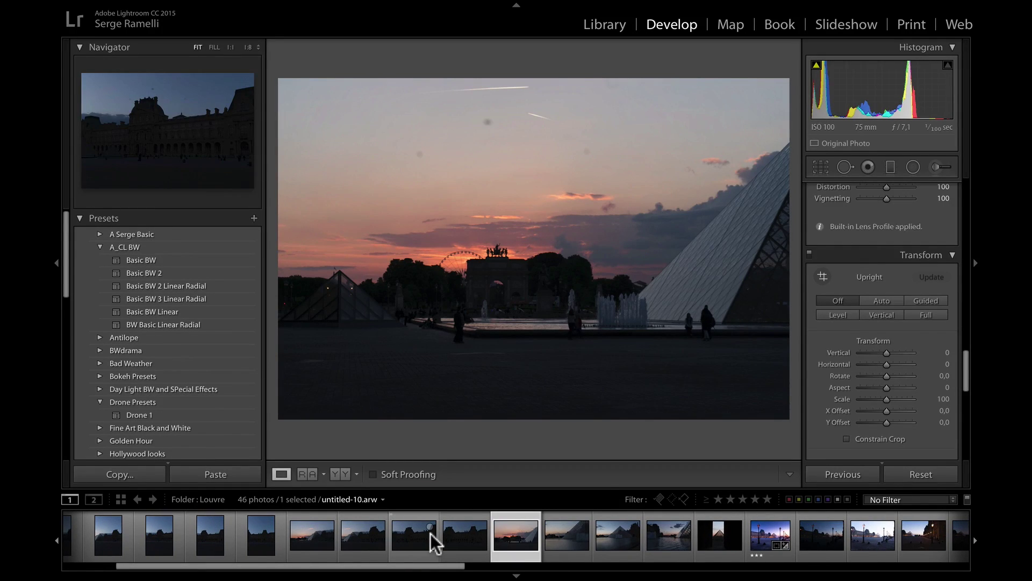
key(Right)
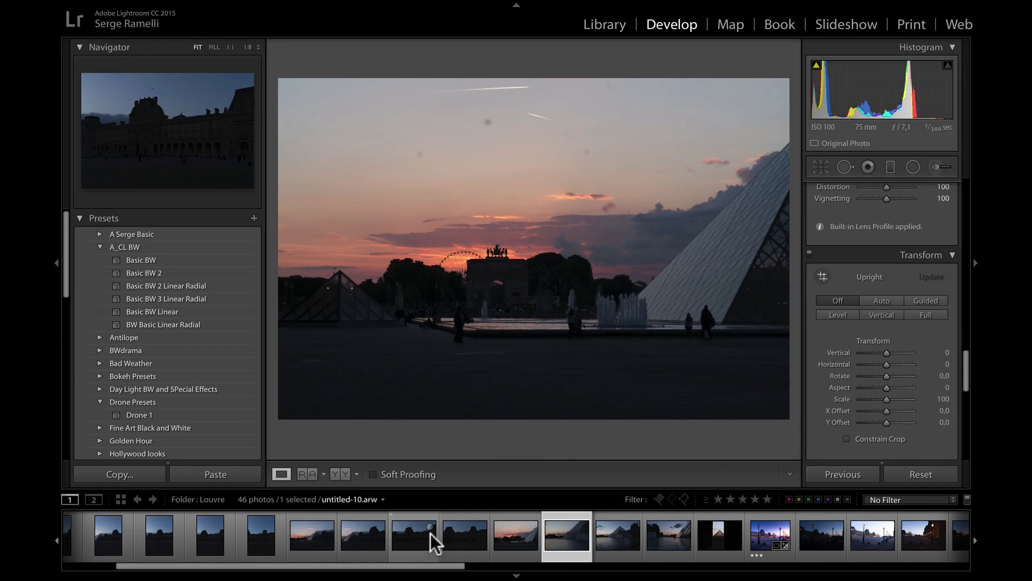
key(Right)
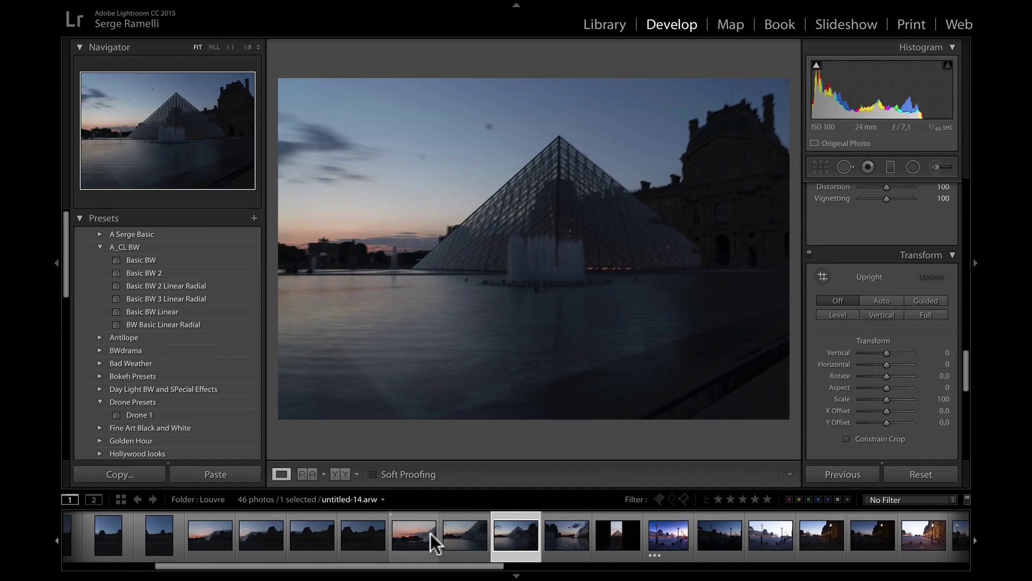
key(Right)
key(Right)
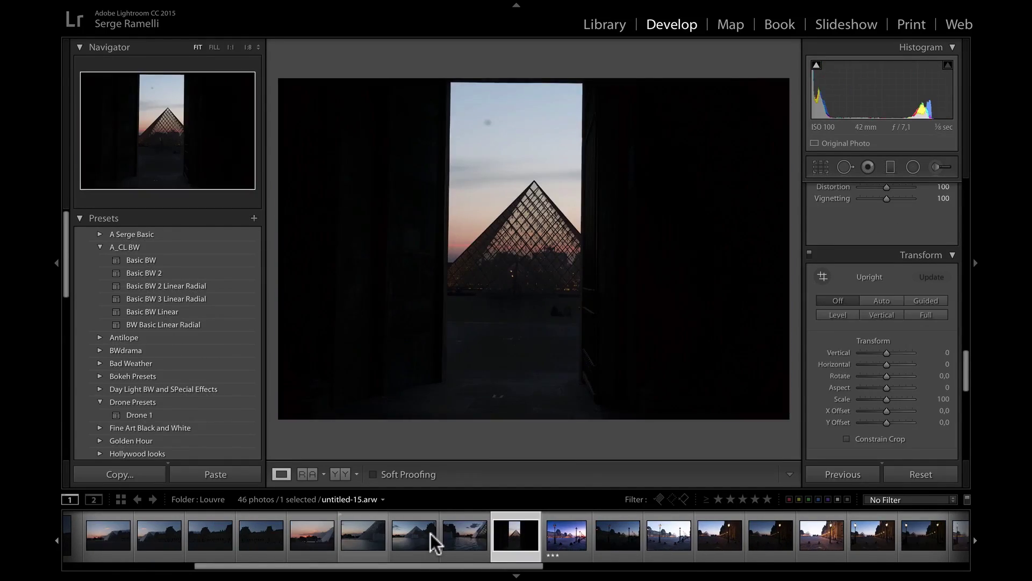
key(Right)
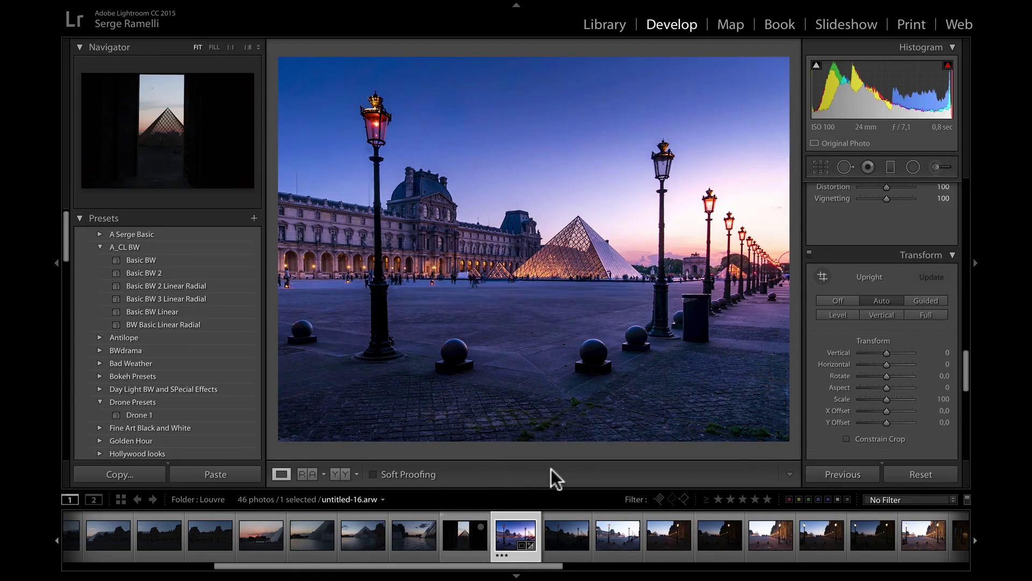
- Reset the courtyard HDR to its unedited state and return to the Basic panel
click(925, 469)
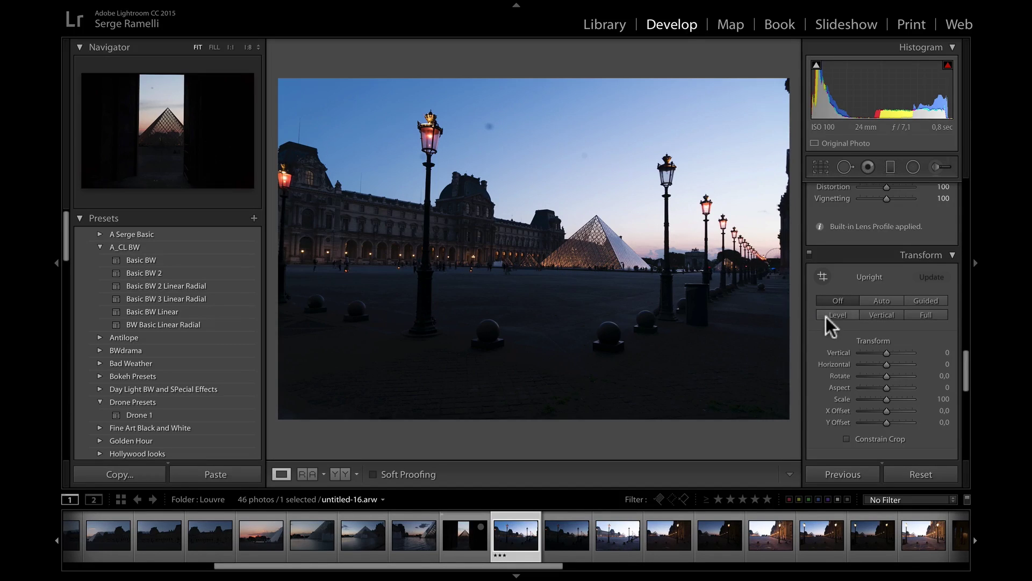
click(929, 256)
scroll(929, 256, up, 10)
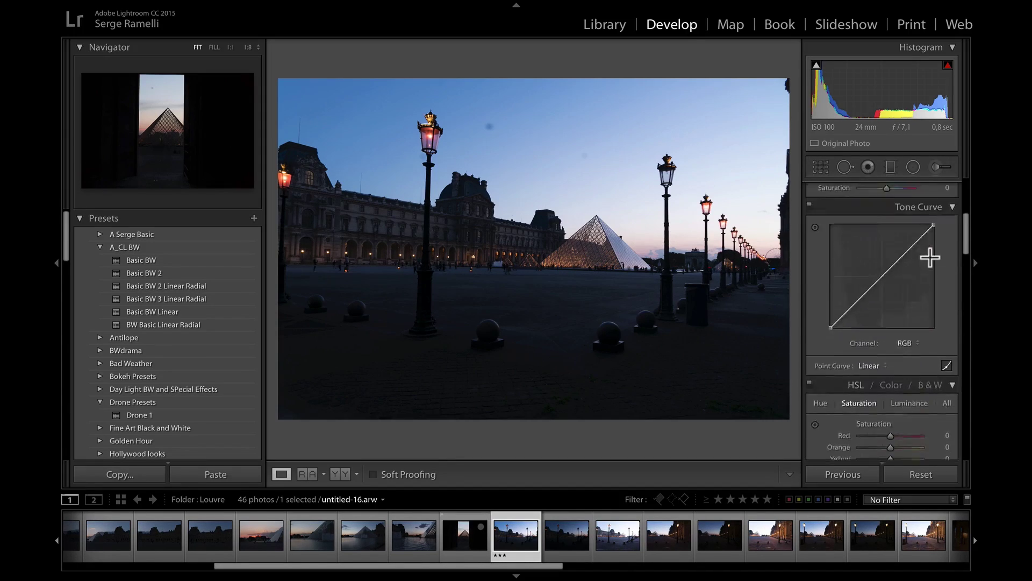
- Set Shadows +100, Highlights −100, Blacks −60, Whites +43, Temp 6167 and Tint +34
click(896, 333)
drag(896, 333, 847, 326)
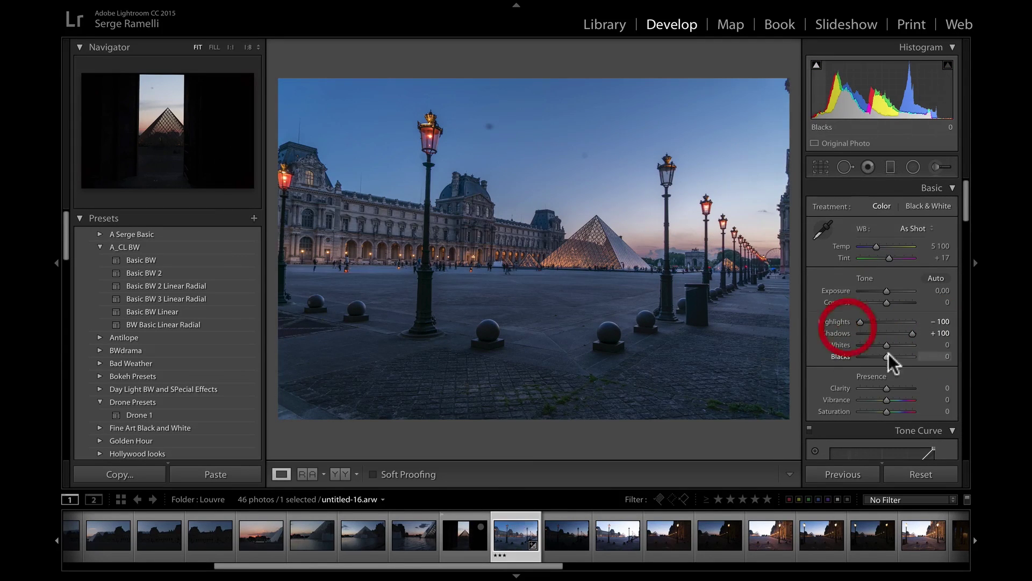
mouse_move(887, 357)
mouse_down()
mouse_move(871, 361)
mouse_move(897, 346)
mouse_up()
drag(877, 247, 893, 258)
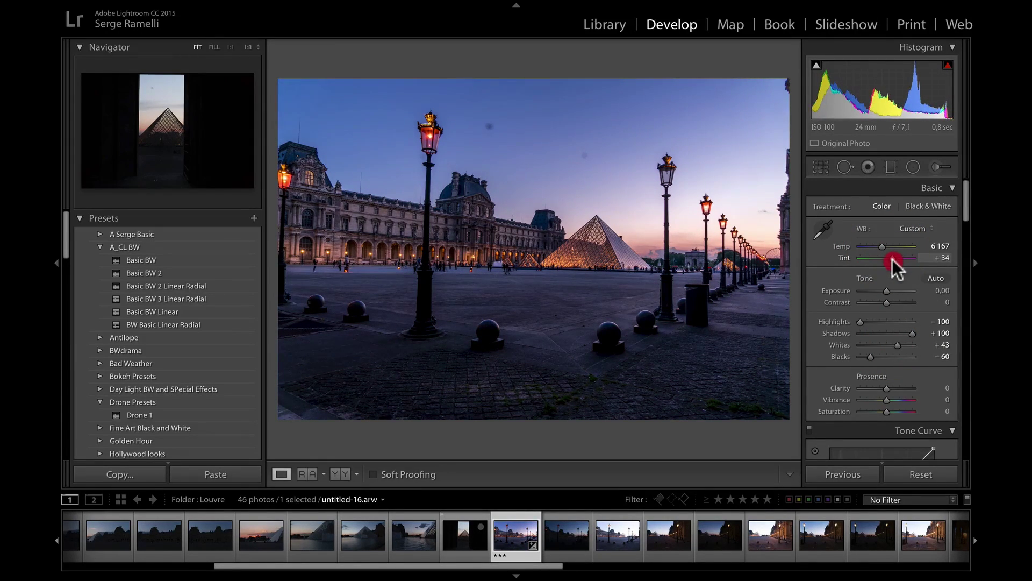
click(844, 167)
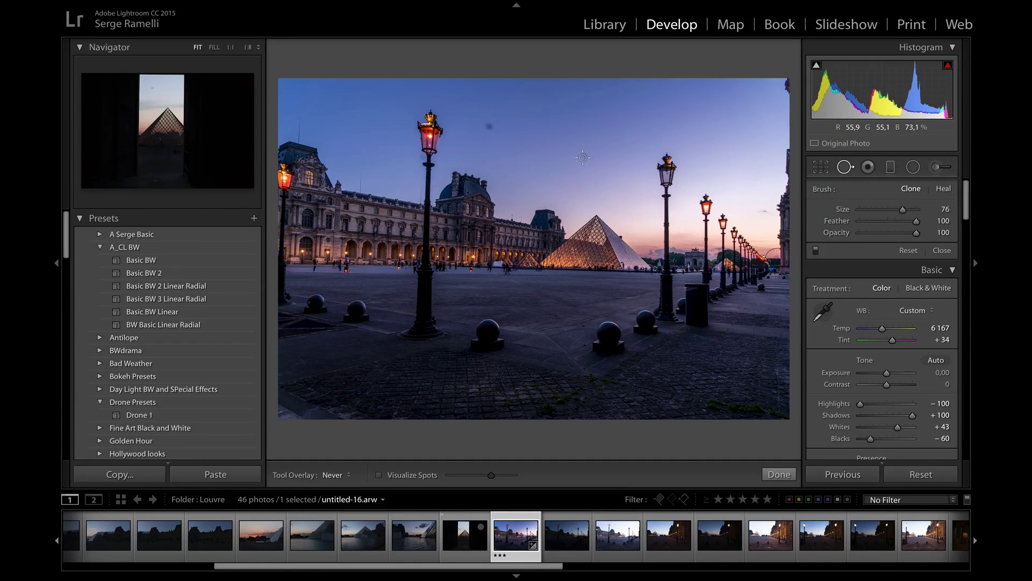
- Heal the dark dust spots in the courtyard sky and close spot removal
click(583, 155)
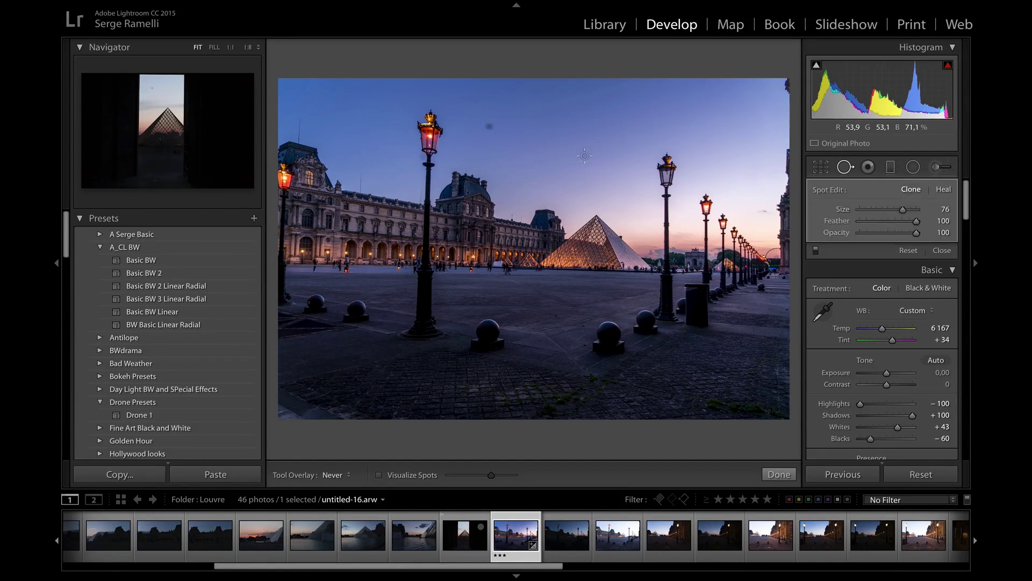
click(487, 127)
click(489, 129)
click(779, 475)
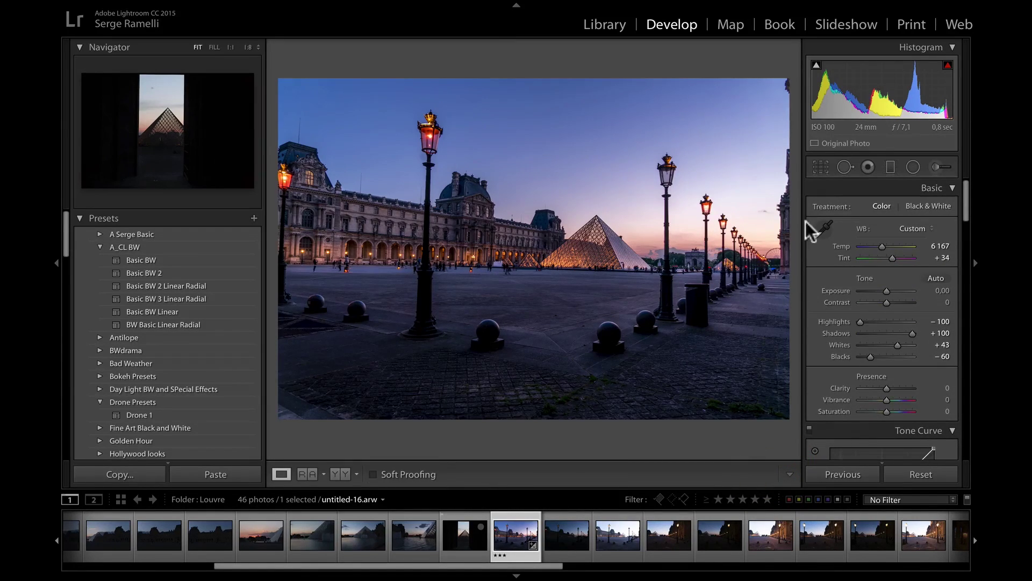
- Crop in from the left edge of the photo, then tighten that crop further
click(821, 167)
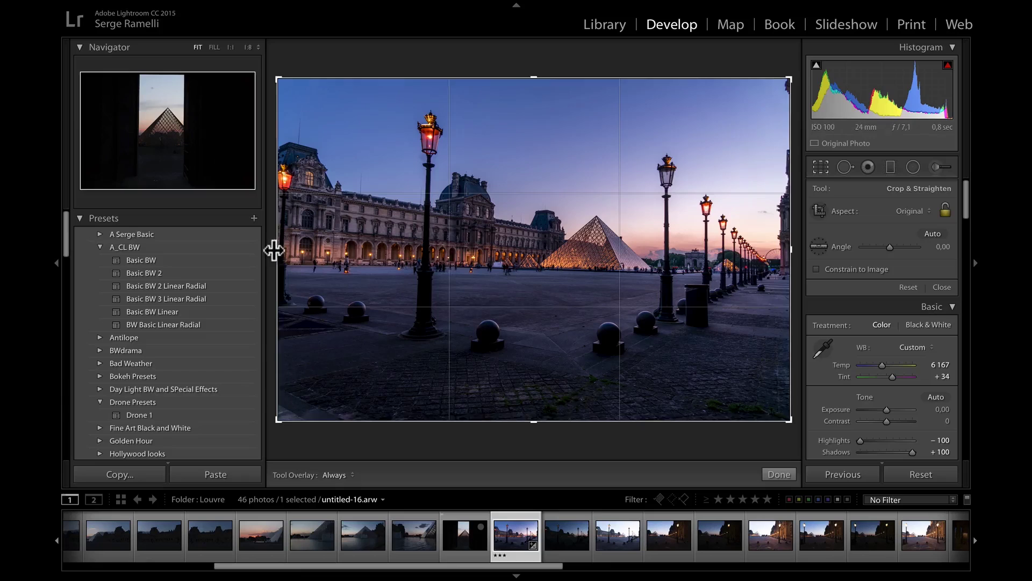
drag(276, 249, 290, 250)
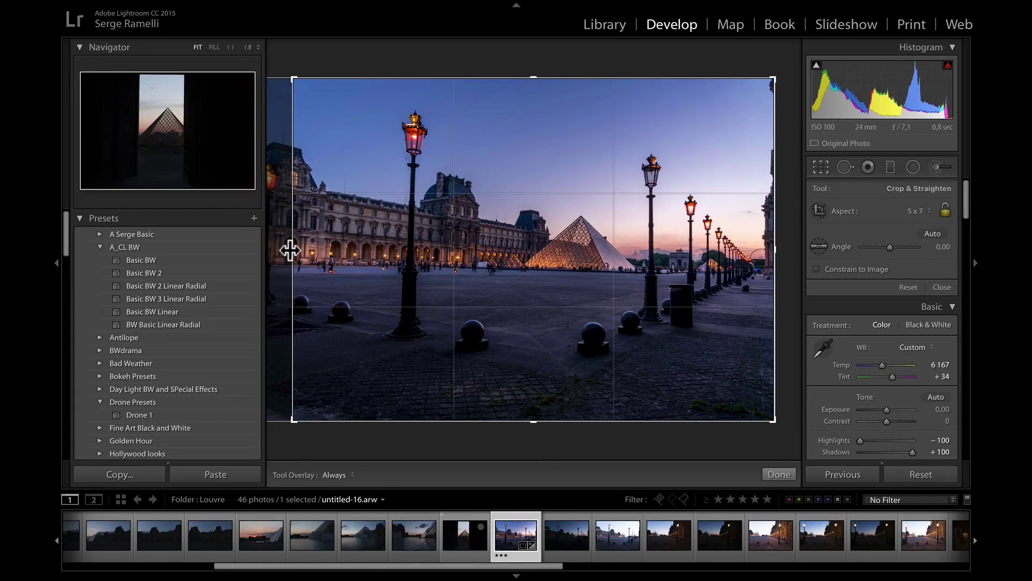
key(Return)
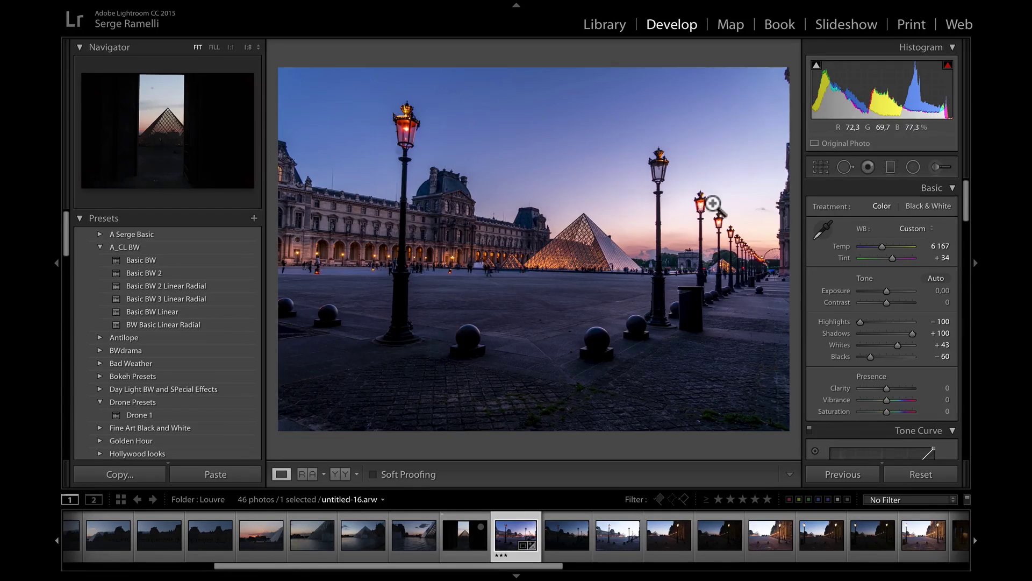
click(821, 167)
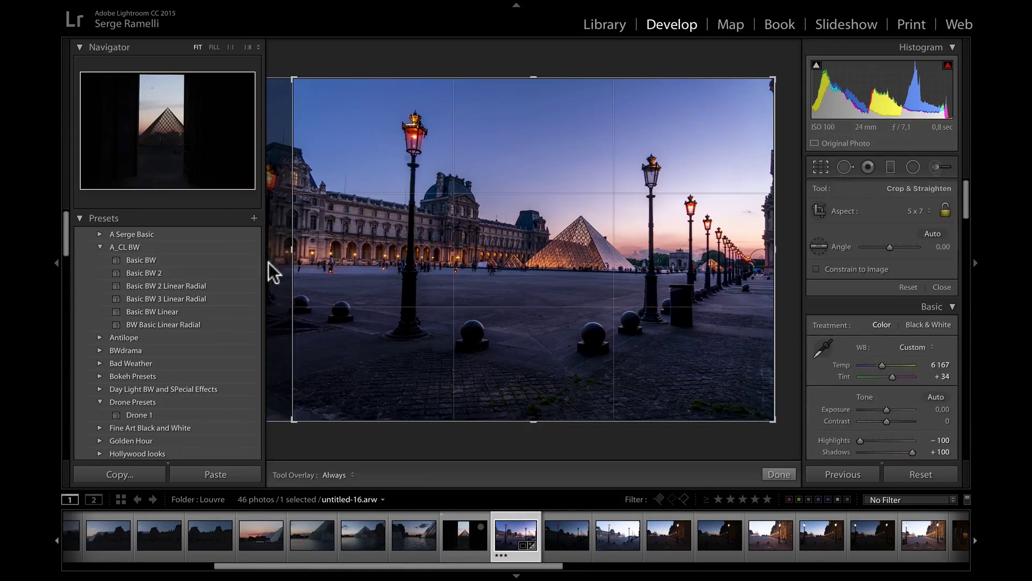
drag(288, 252, 306, 249)
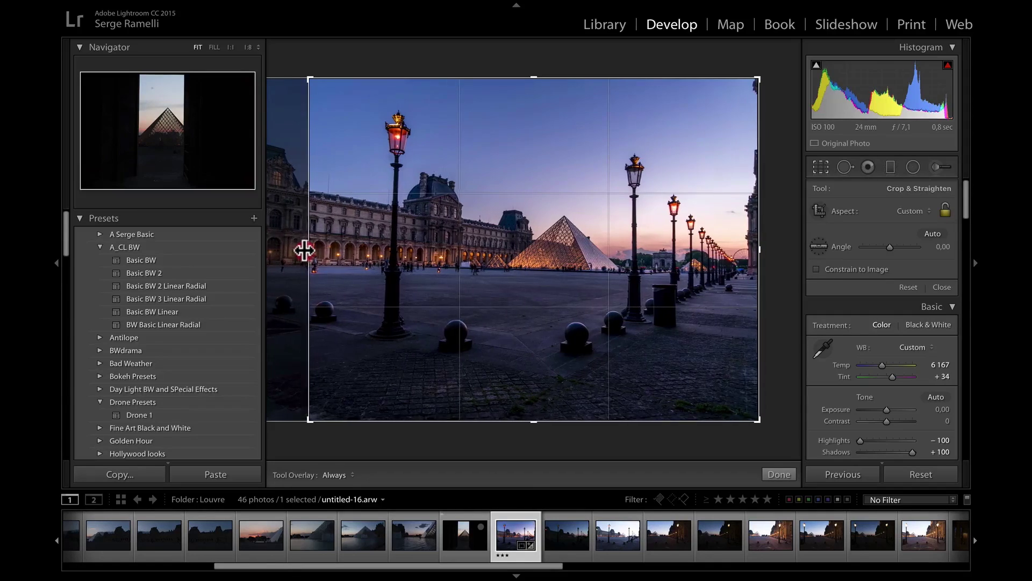
key(Return)
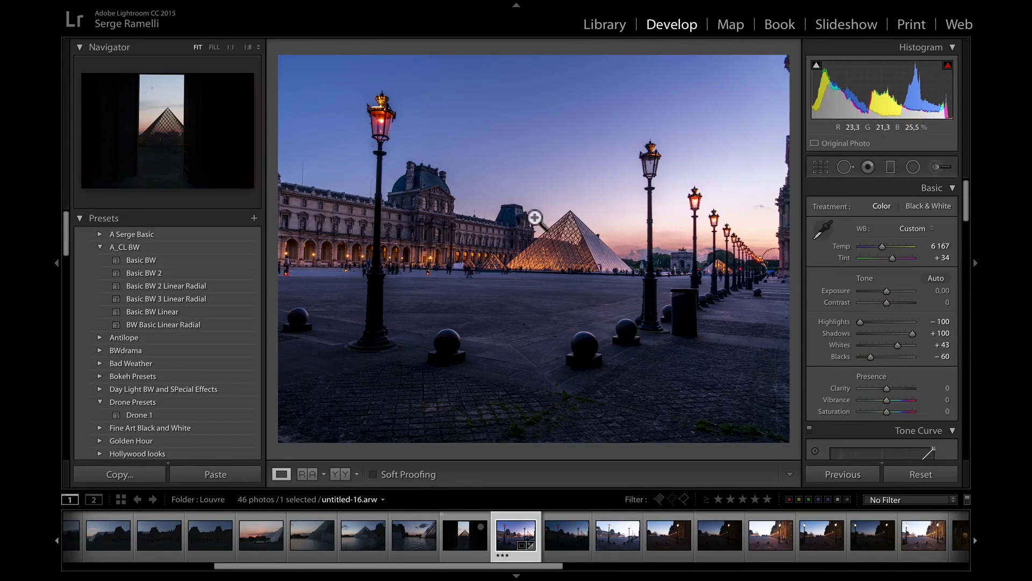
- Restore the full frame and crop thin strips off the bottom and top instead
click(821, 168)
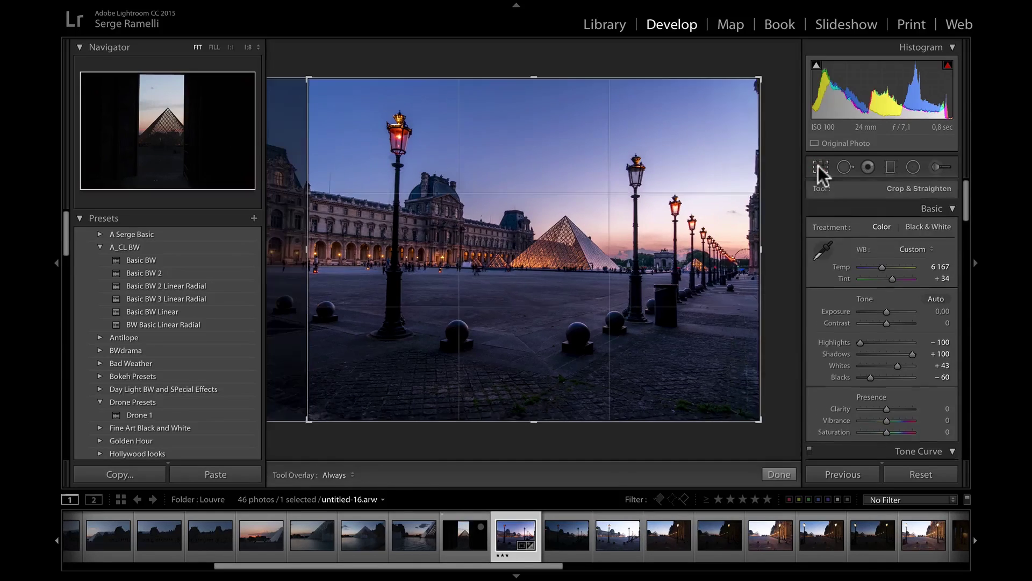
mouse_move(309, 241)
mouse_down()
mouse_move(265, 242)
mouse_move(288, 242)
mouse_up()
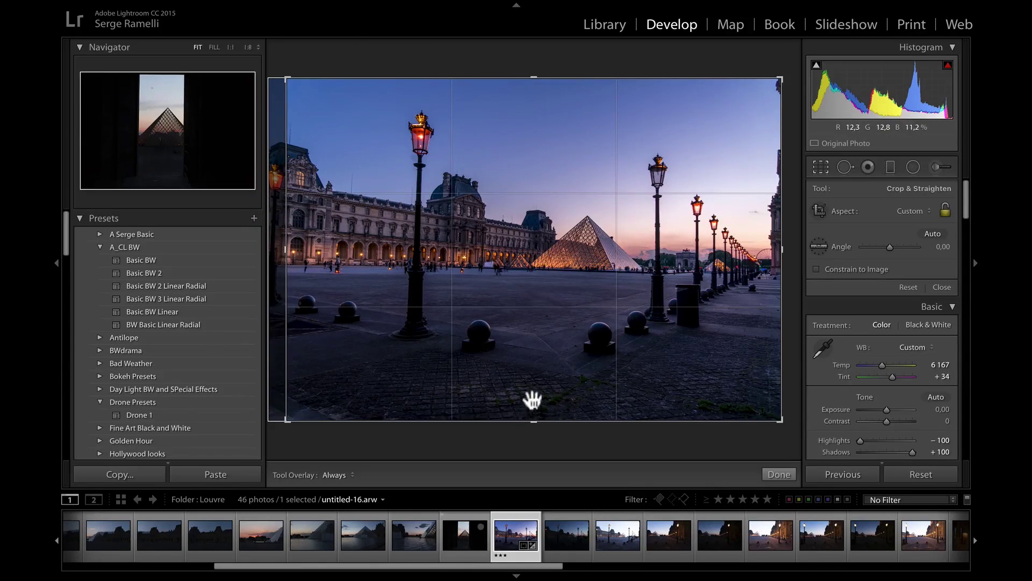
drag(532, 420, 532, 410)
drag(534, 91, 532, 95)
key(Return)
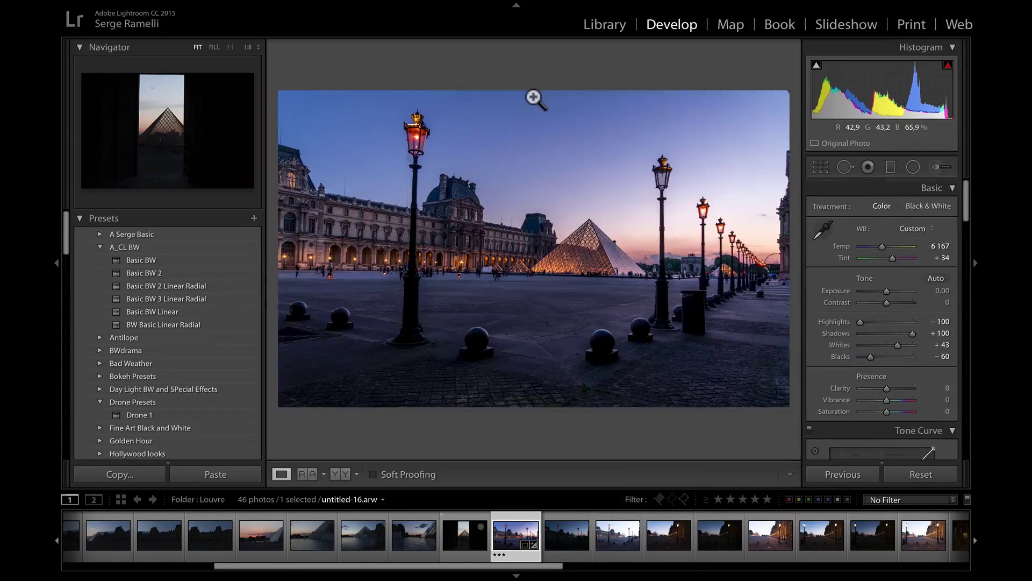
- Apply Auto Upright perspective correction and widen the crop slightly on the left
scroll(928, 317, down, 10)
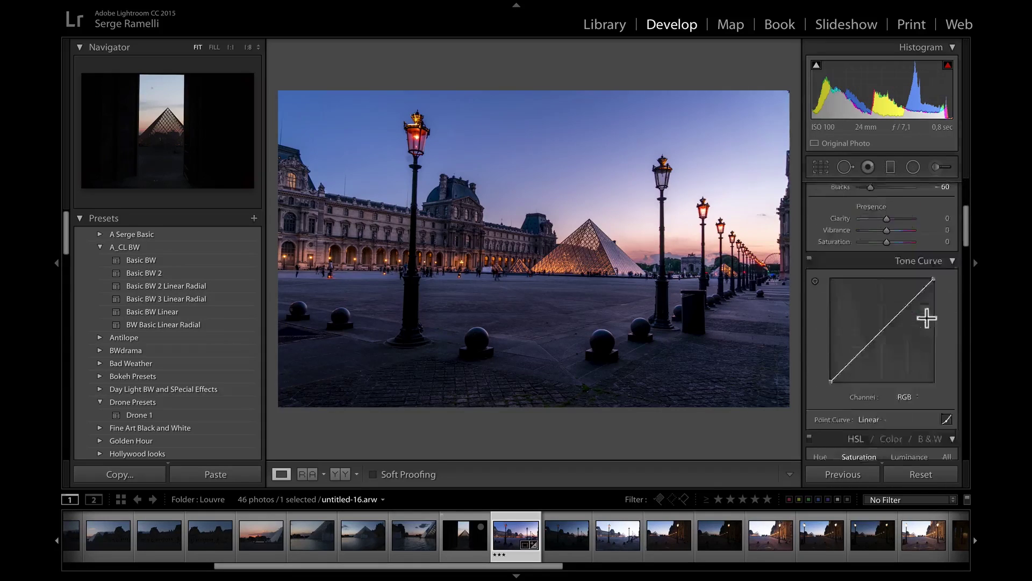
scroll(926, 318, down, 8)
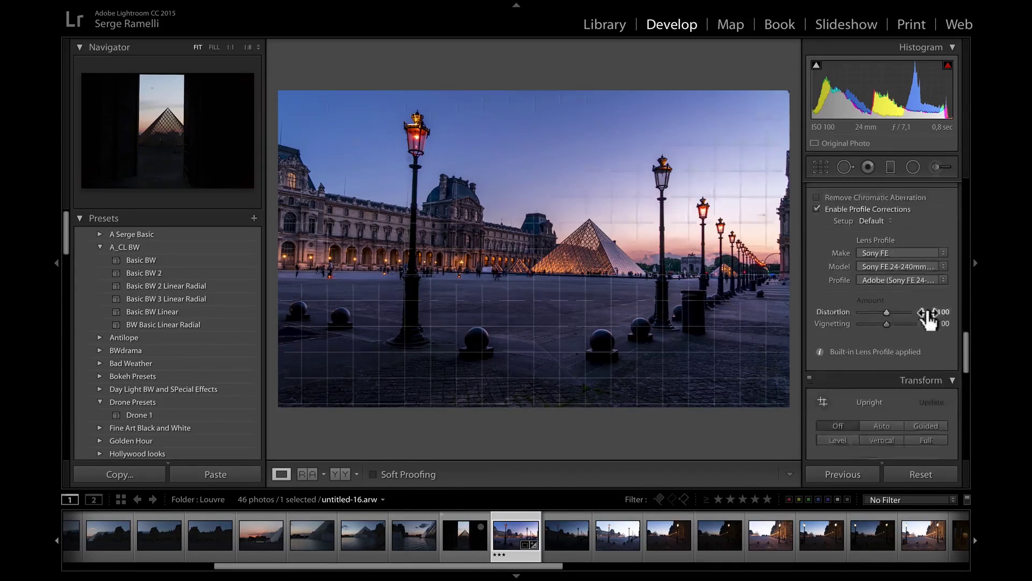
click(894, 332)
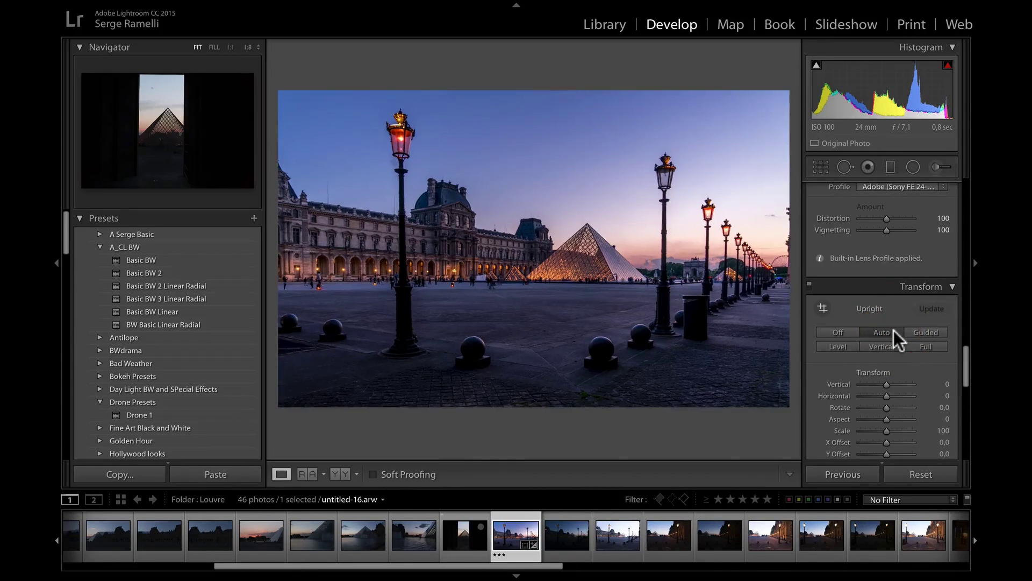
click(821, 167)
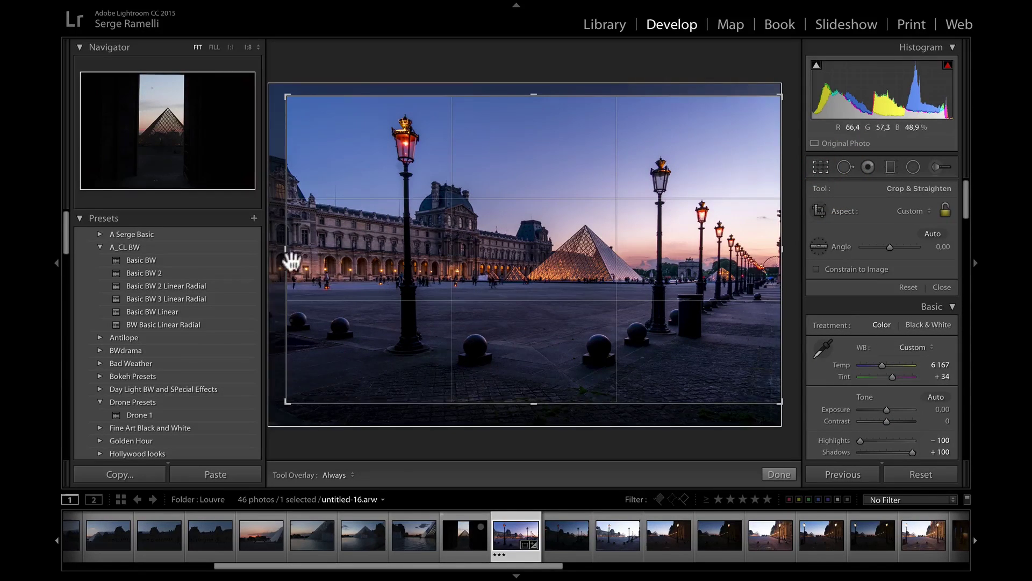
drag(288, 258, 283, 253)
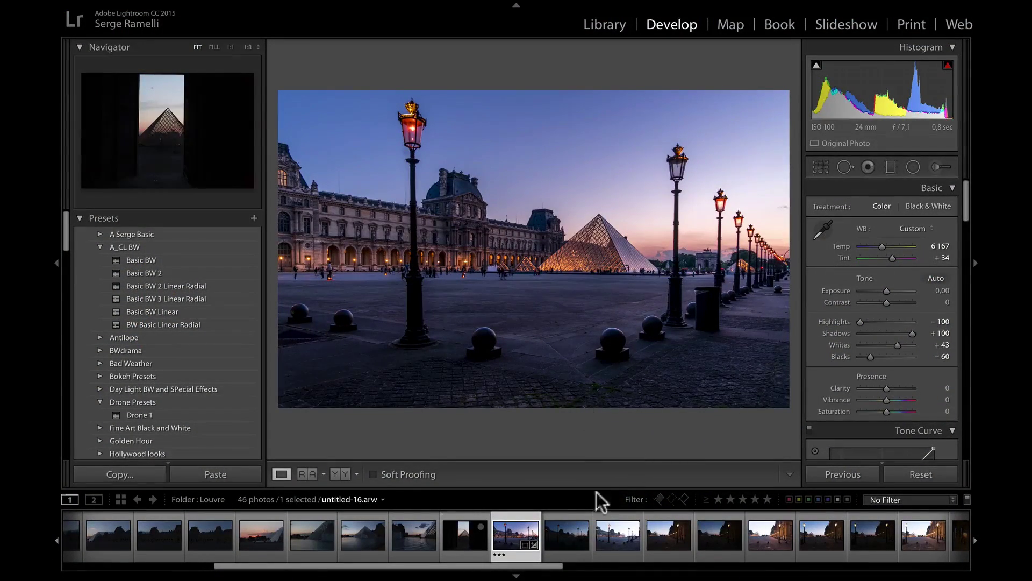
- Move along the filmstrip past the brighter shot to the dark untitled-21.arw arcade photo
click(566, 536)
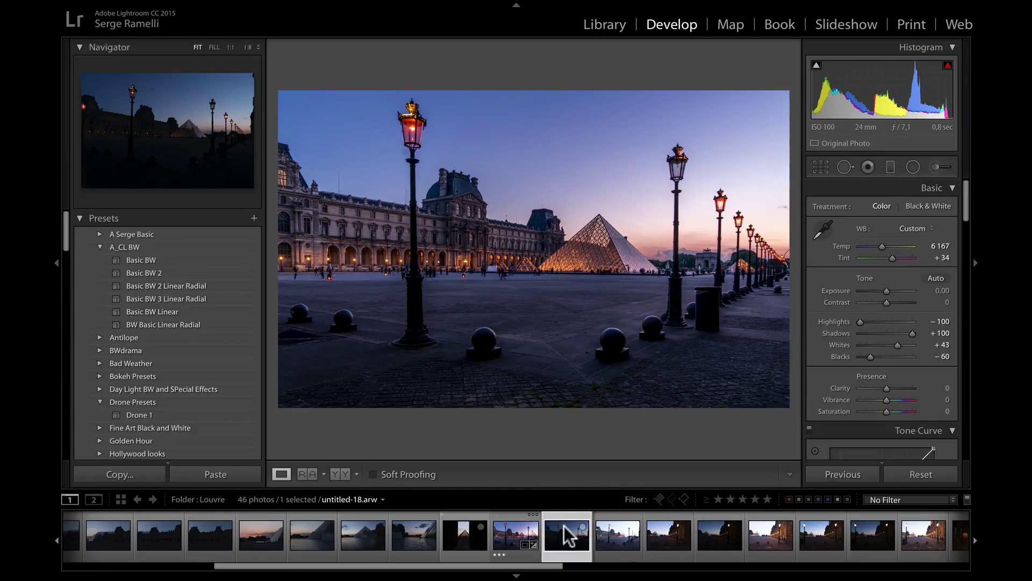
click(618, 540)
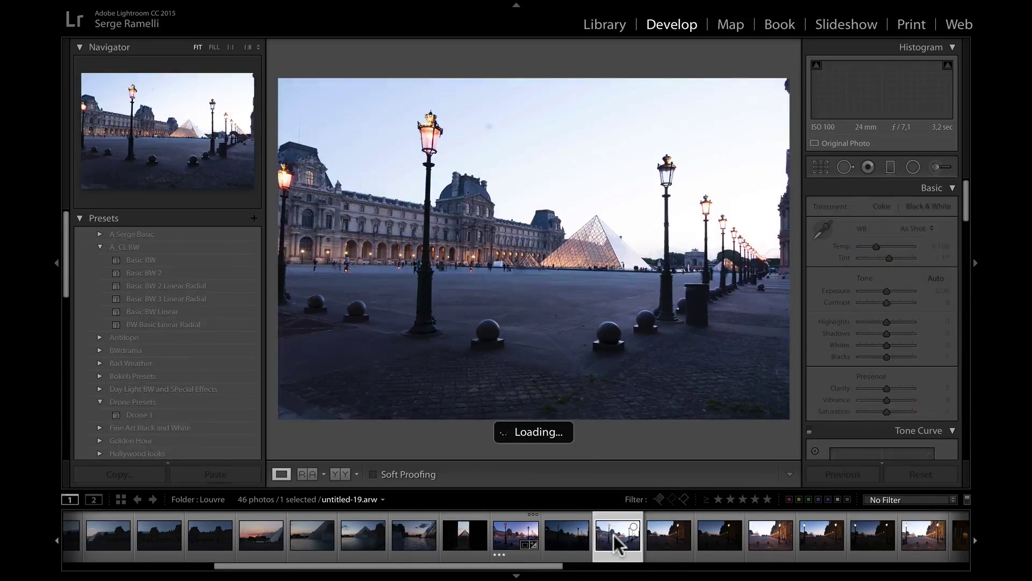
click(676, 536)
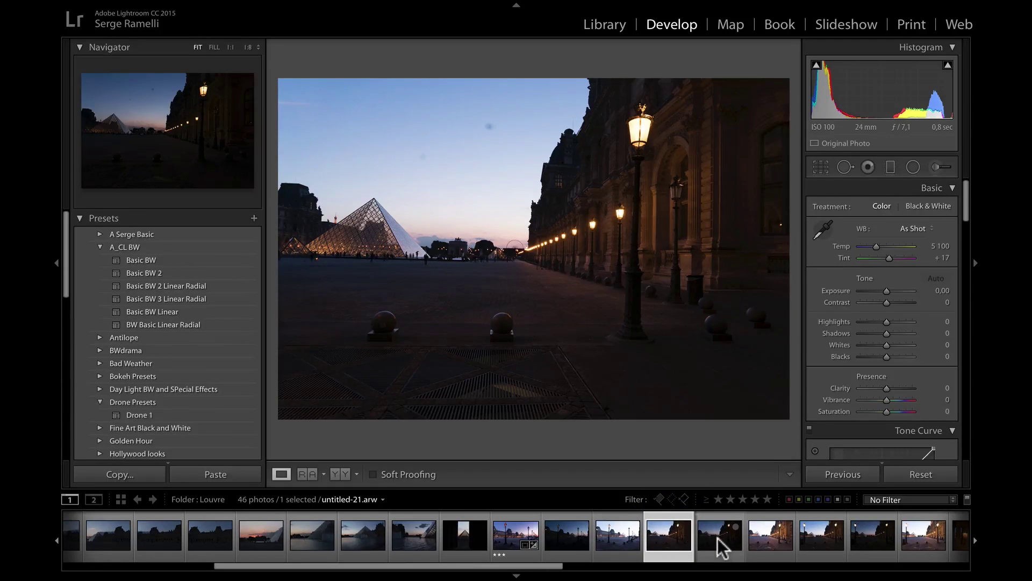
- Copy untitled-17's settings, excluding Transform and Crop, and paste them onto untitled-23.arw
click(511, 539)
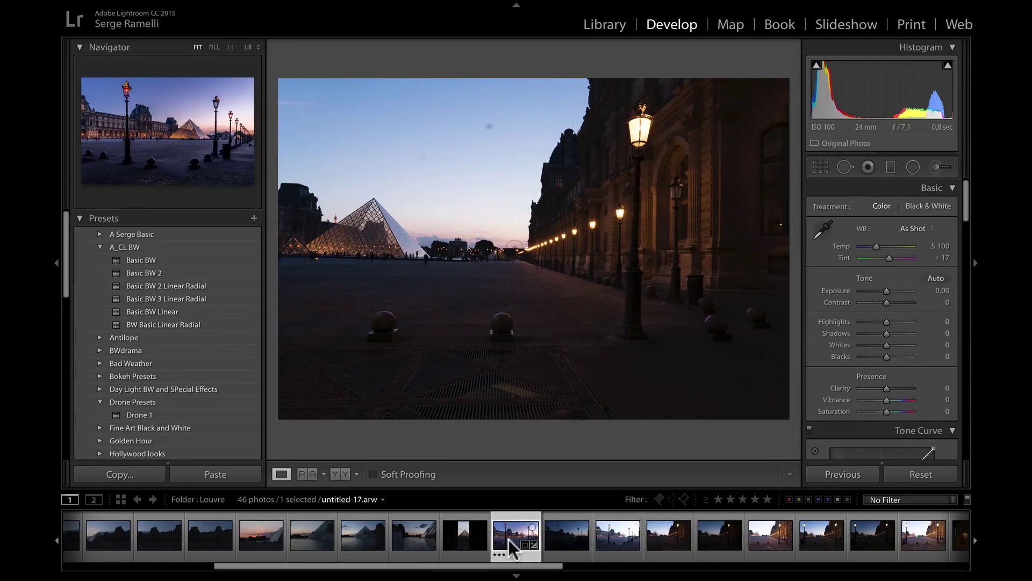
key(ctrl+shift+c)
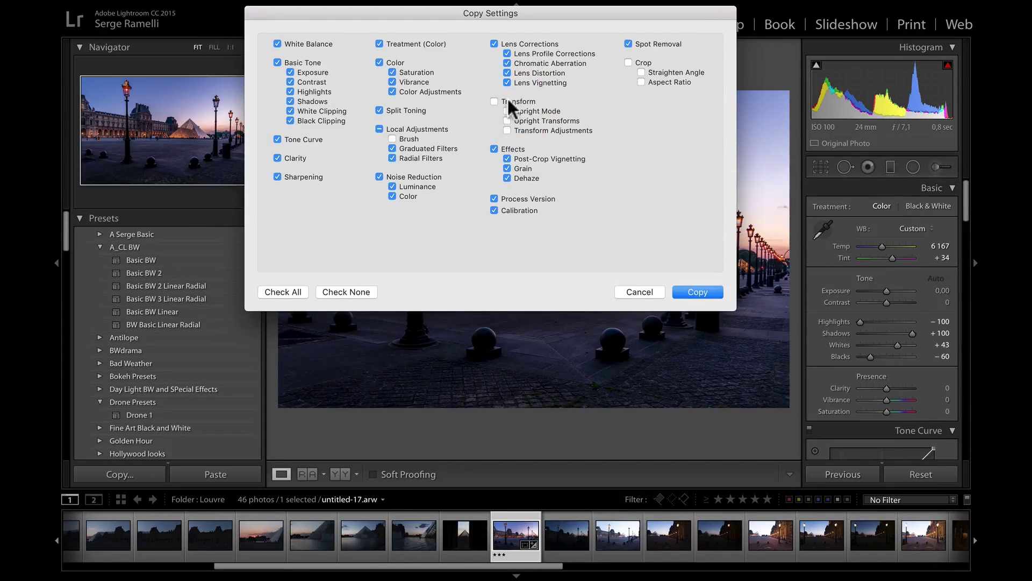
click(699, 292)
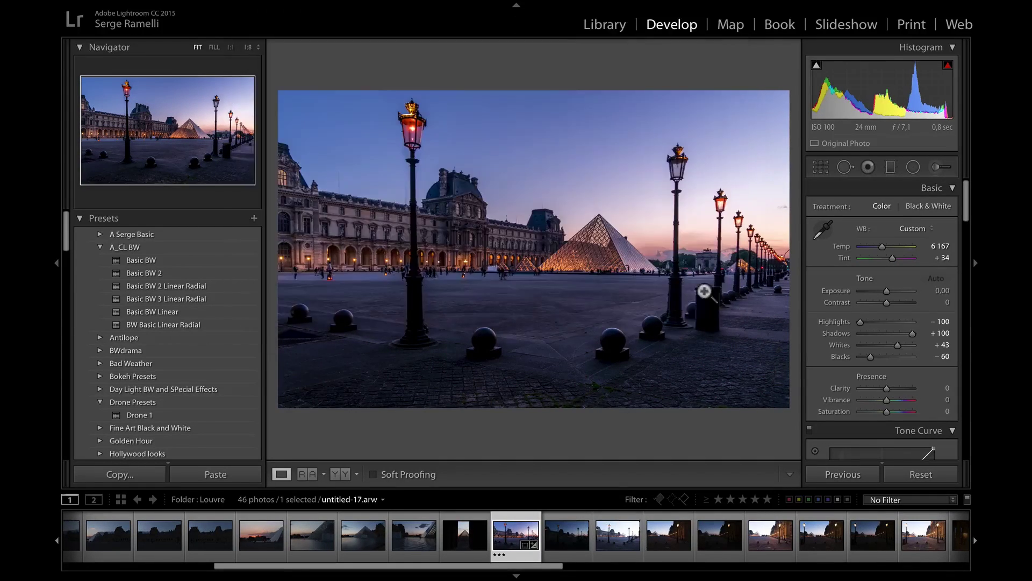
click(669, 537)
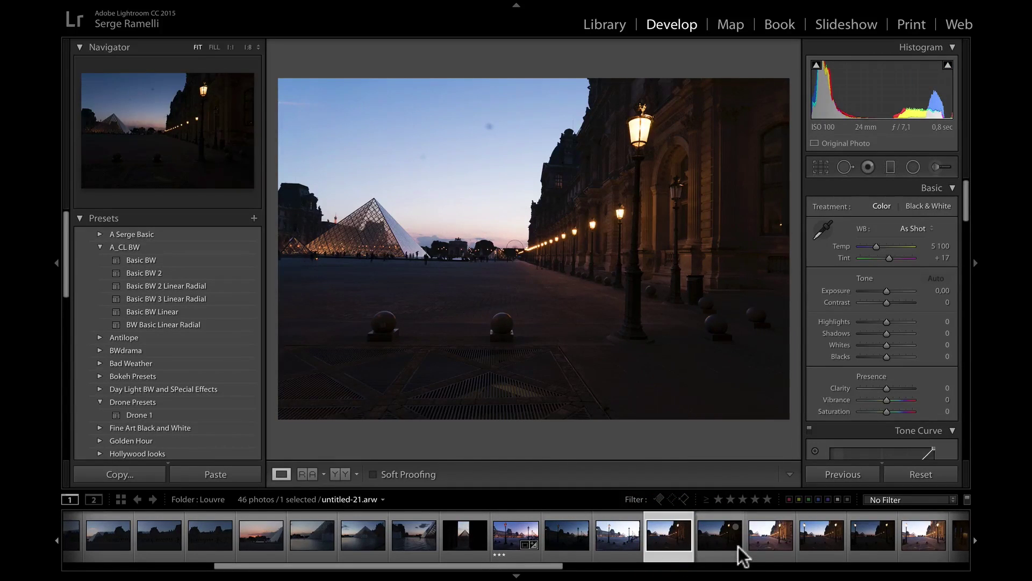
click(817, 539)
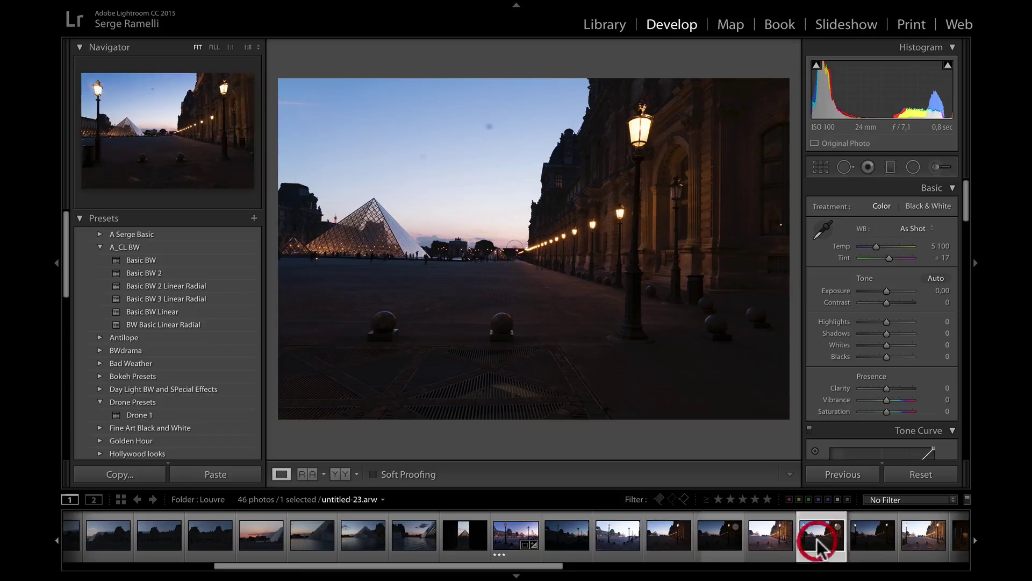
key(ctrl+shift+v)
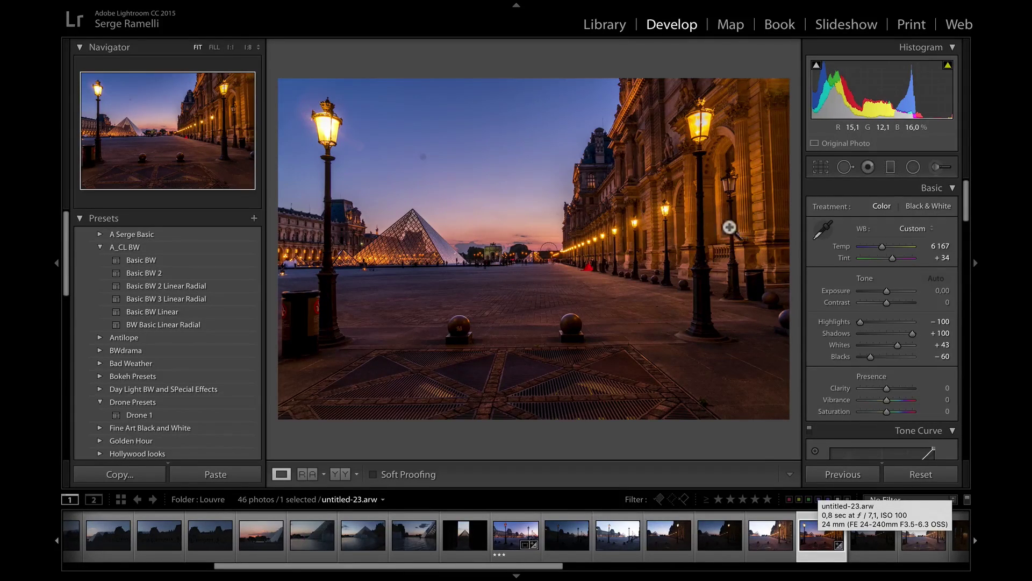
click(848, 168)
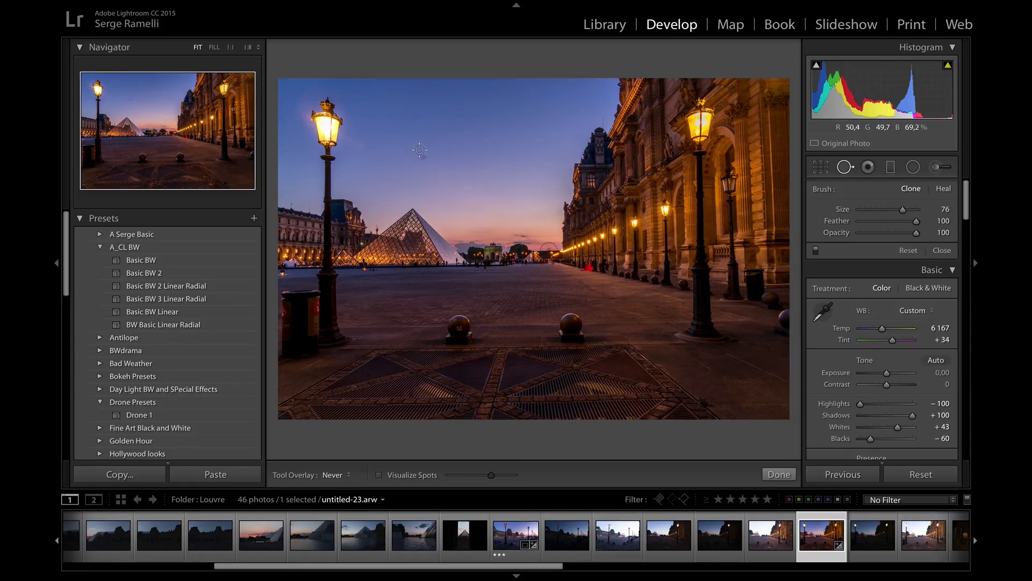
- Heal the dust spot in untitled-23's sky and trim a strip off the bottom
click(425, 158)
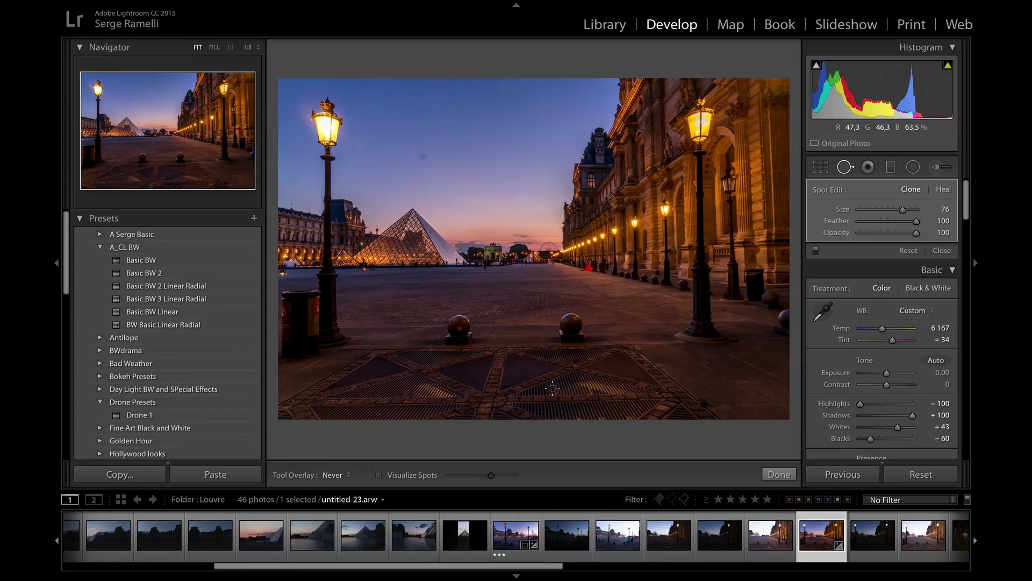
click(821, 167)
drag(536, 422, 535, 404)
key(Return)
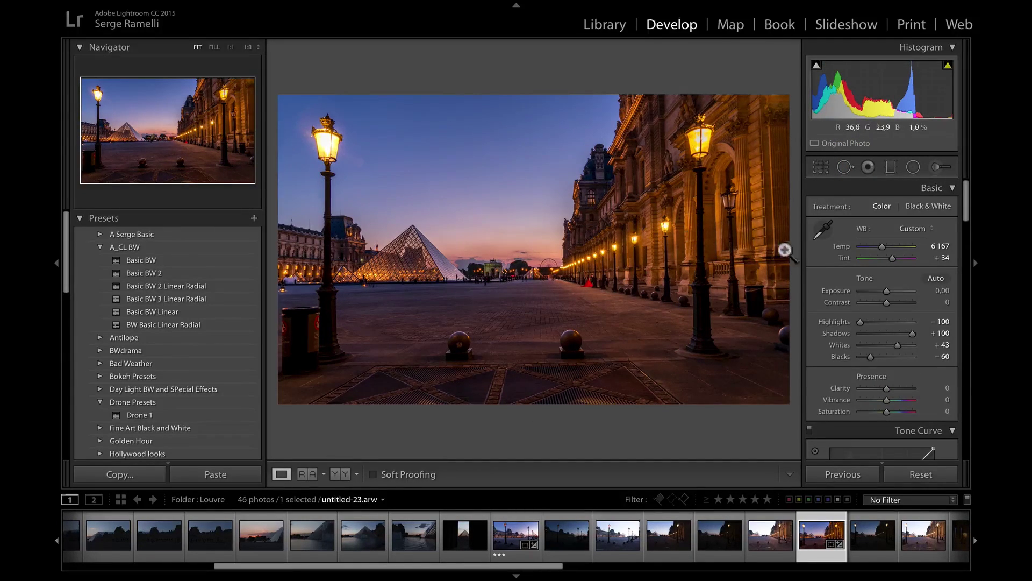
- Add a graduated filter rising from the pavement with Exposure set to −1.02
click(890, 170)
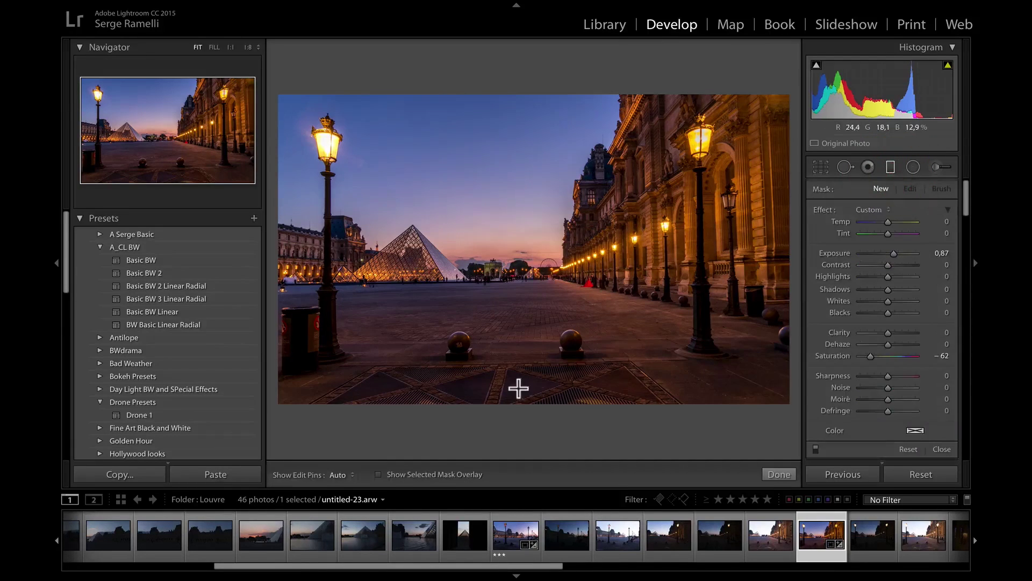
drag(518, 389, 517, 307)
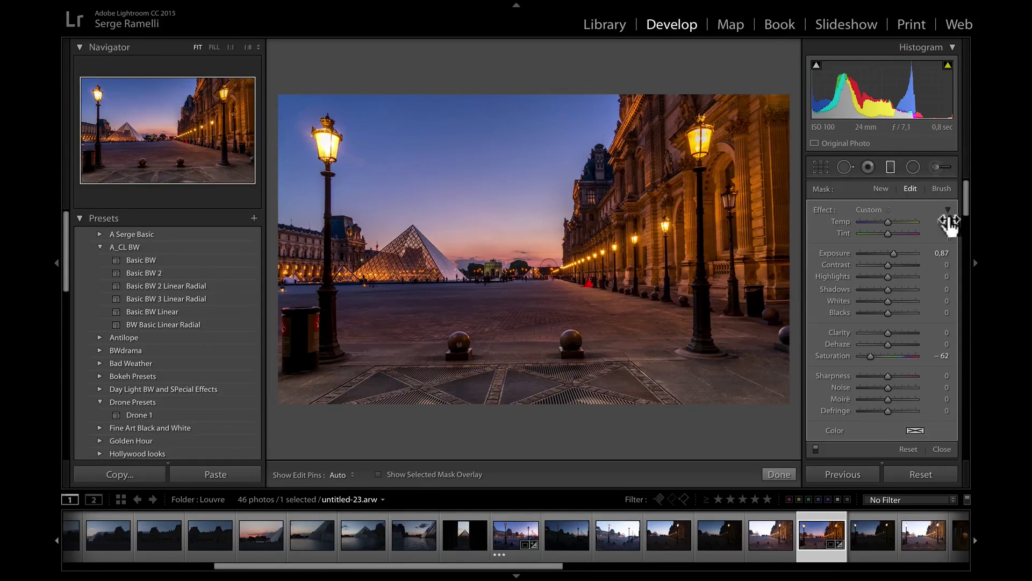
click(876, 212)
click(878, 241)
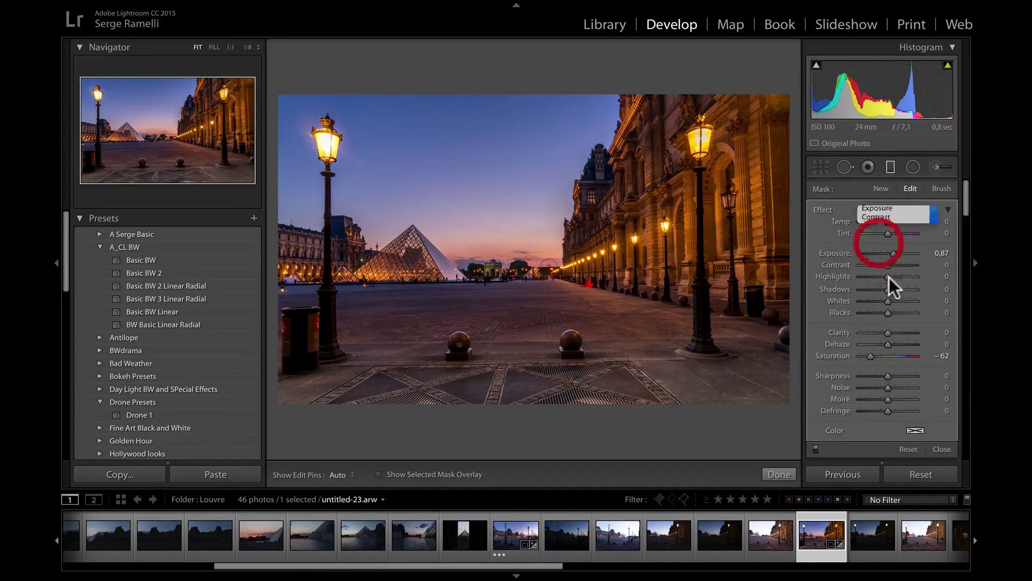
drag(891, 252, 879, 250)
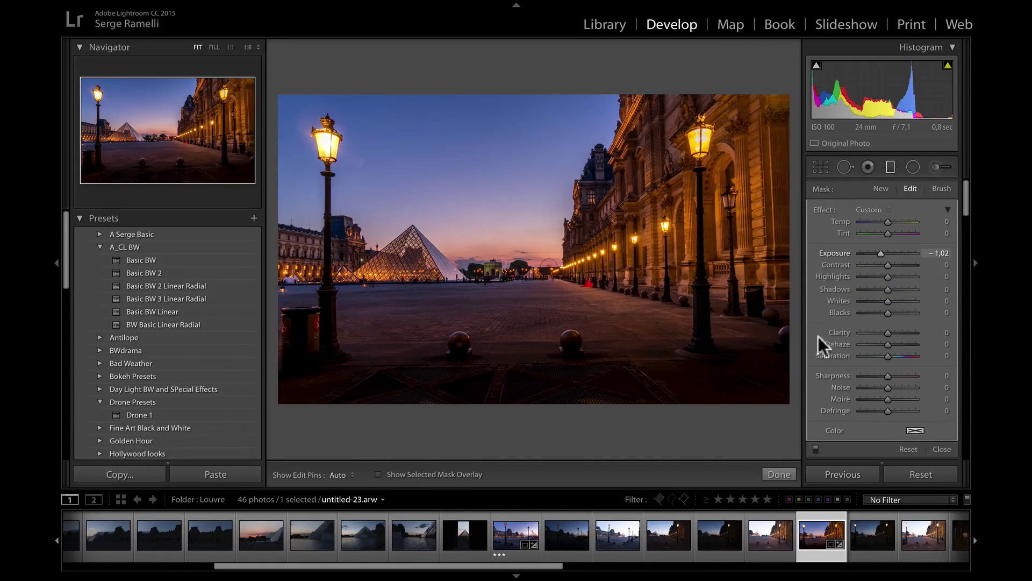
click(515, 535)
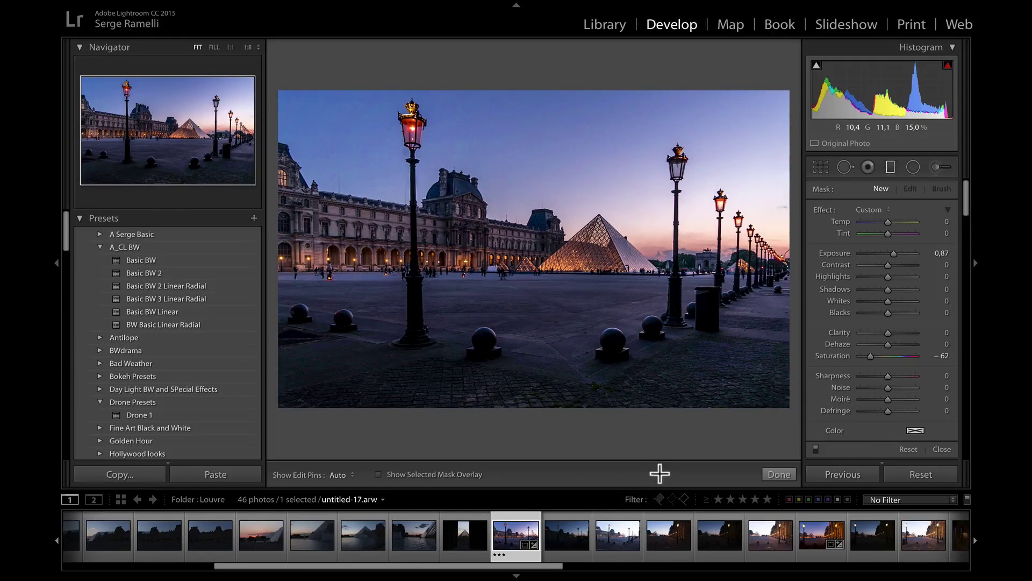
- Flip through the next Louvre shots, revisit untitled-23 and scroll the filmstrip onward
click(772, 537)
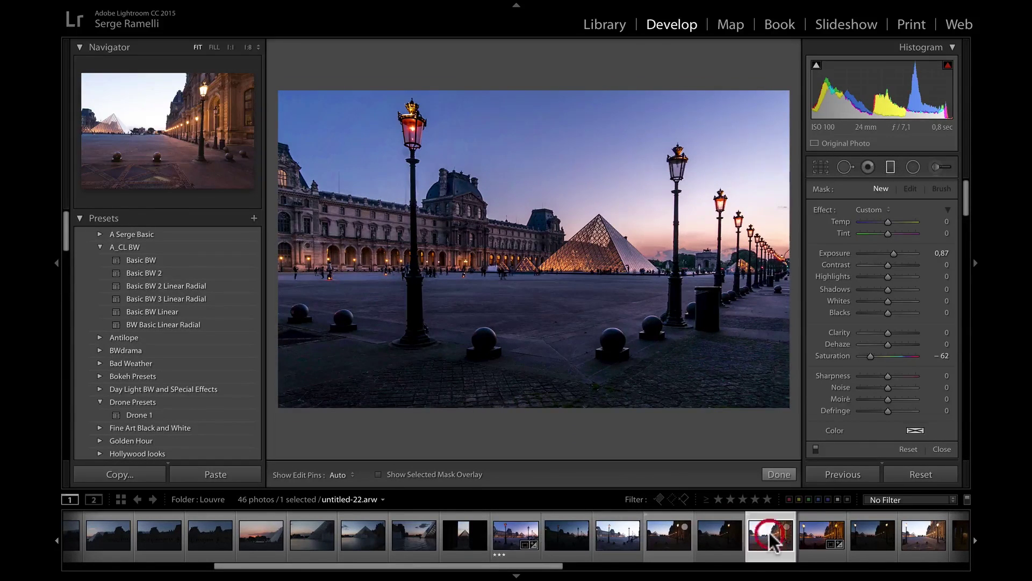
click(828, 541)
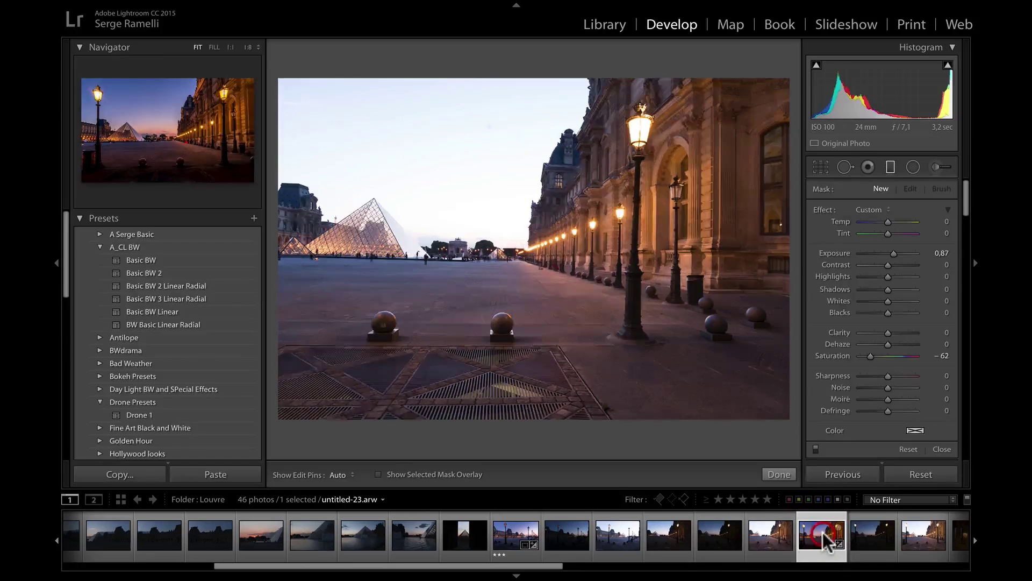
drag(556, 567, 737, 569)
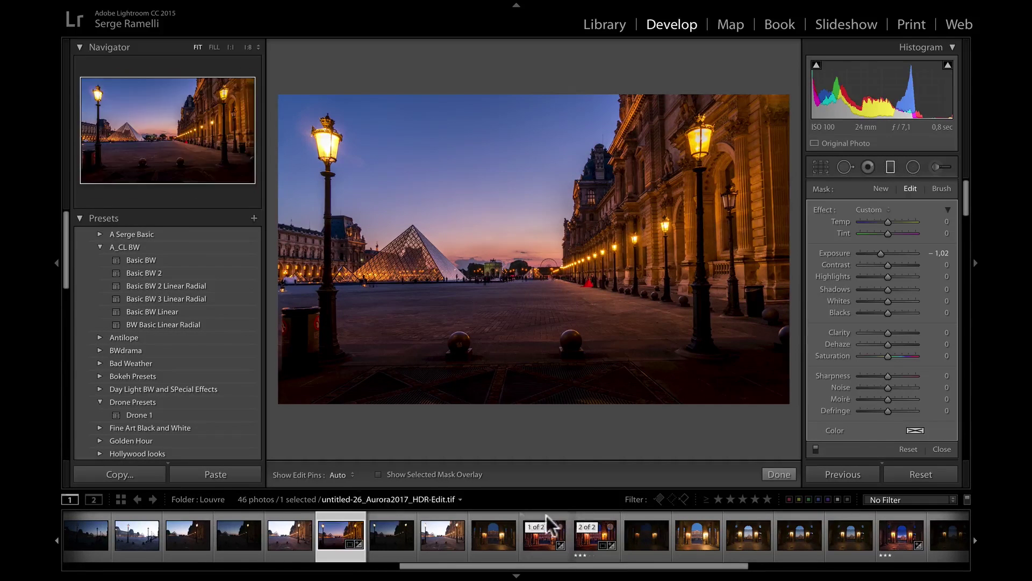
- Browse the arch bracket series and settle back on the dark colonnade exposure
click(487, 536)
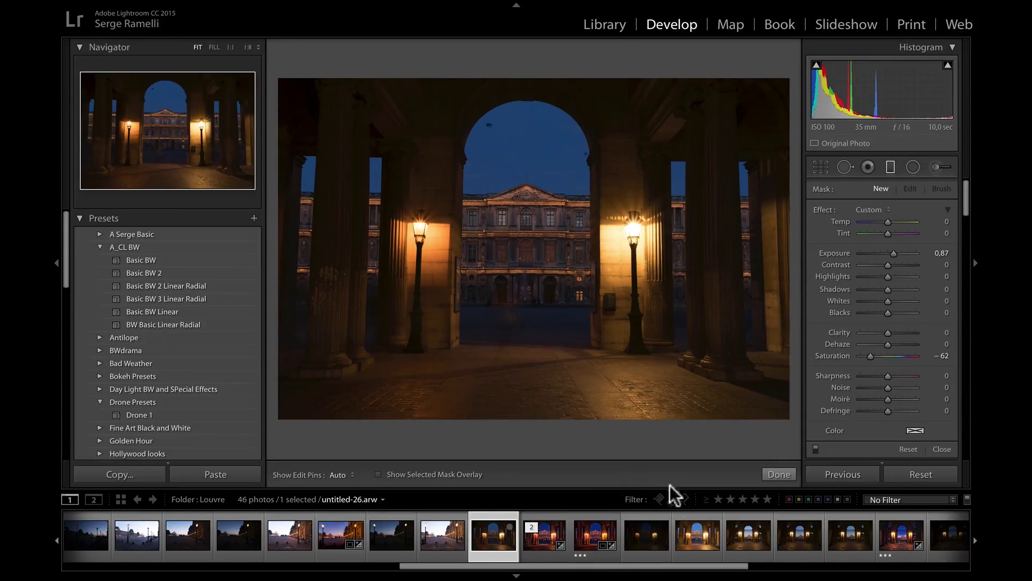
click(646, 538)
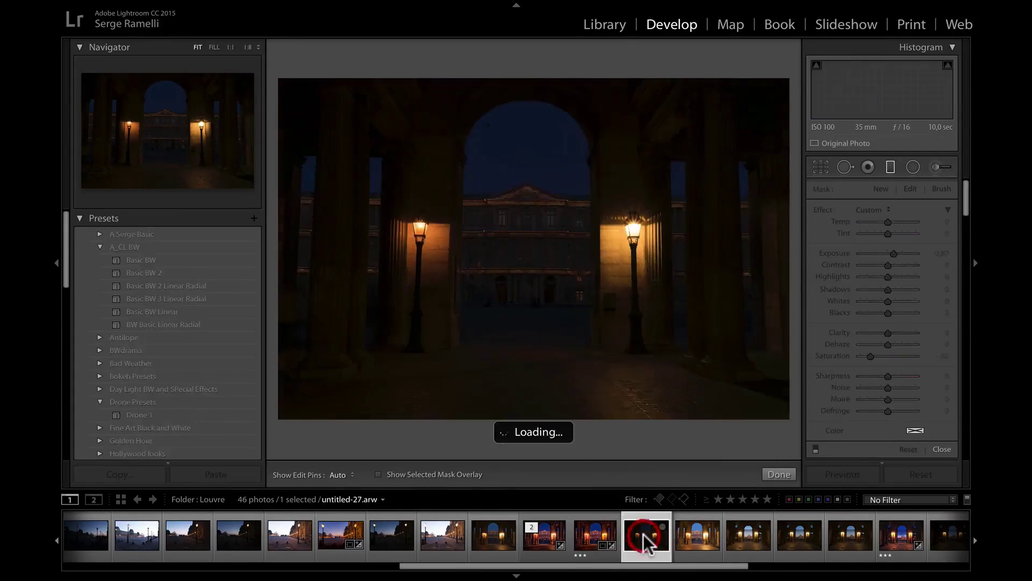
click(699, 538)
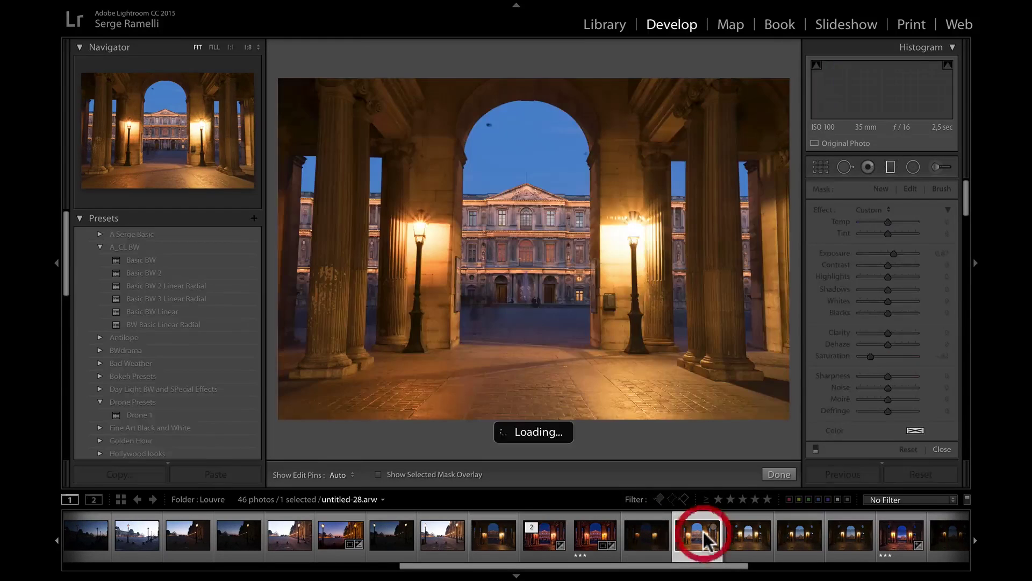
click(752, 535)
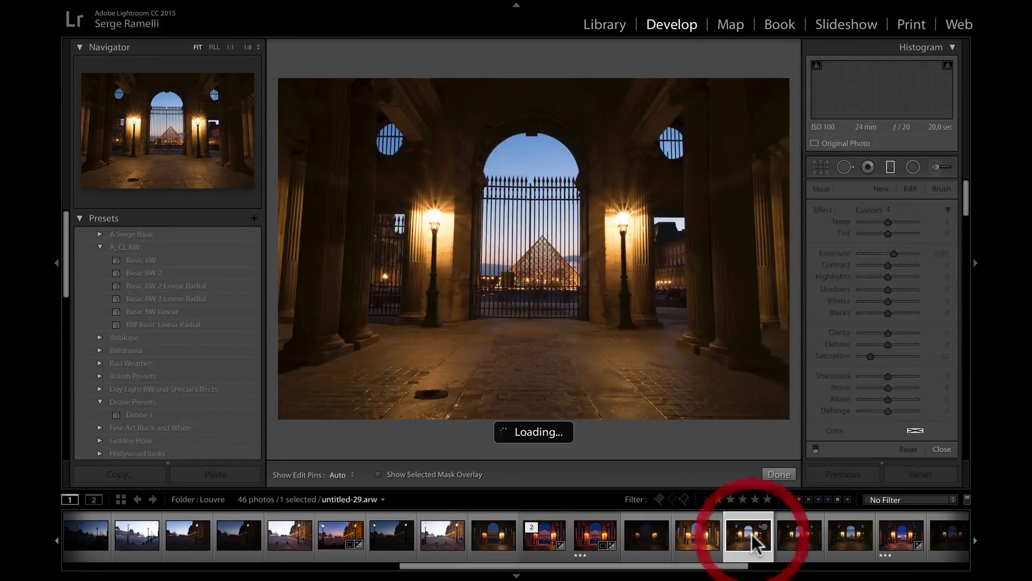
click(807, 540)
click(835, 543)
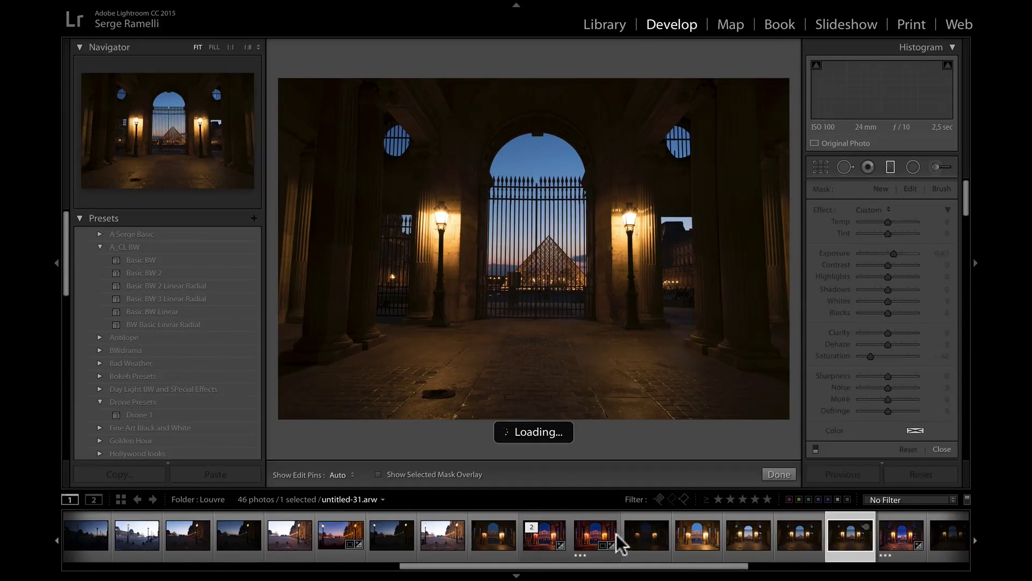
click(492, 537)
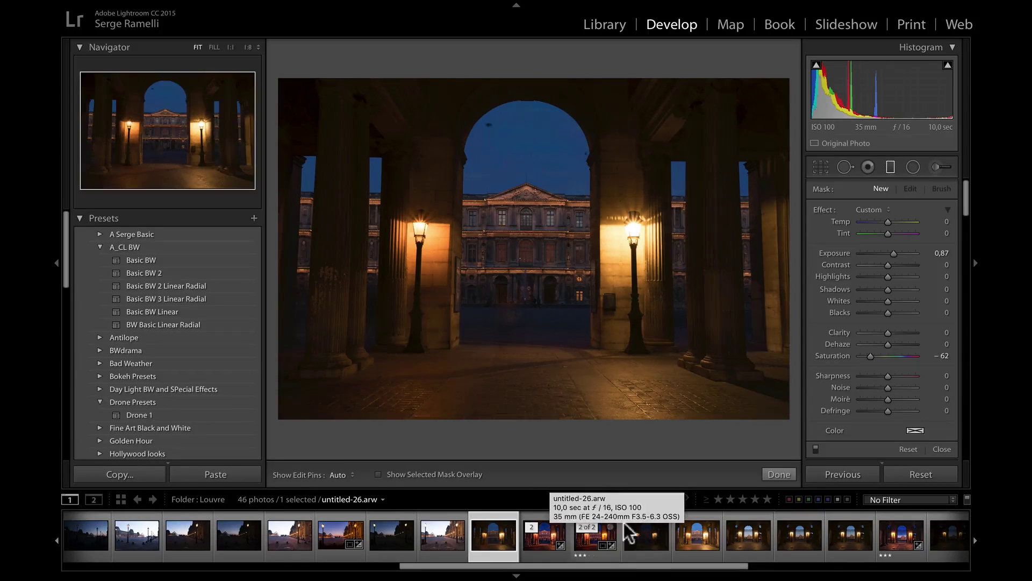
super+click(649, 544)
- Send the three selected colonnade exposures to Aurora HDR Pro as original images
super+click(701, 535)
right_click(707, 536)
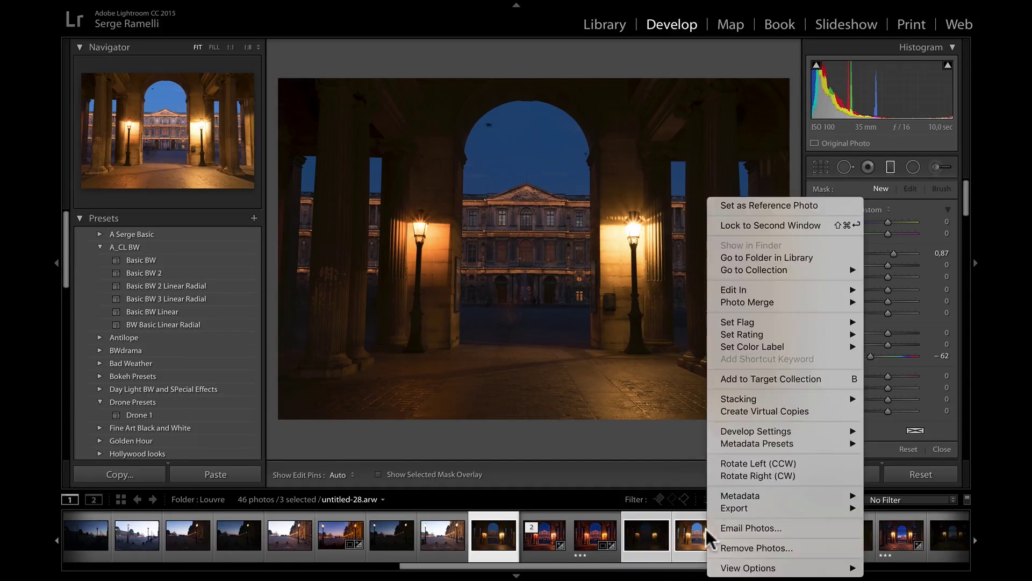
mouse_move(737, 508)
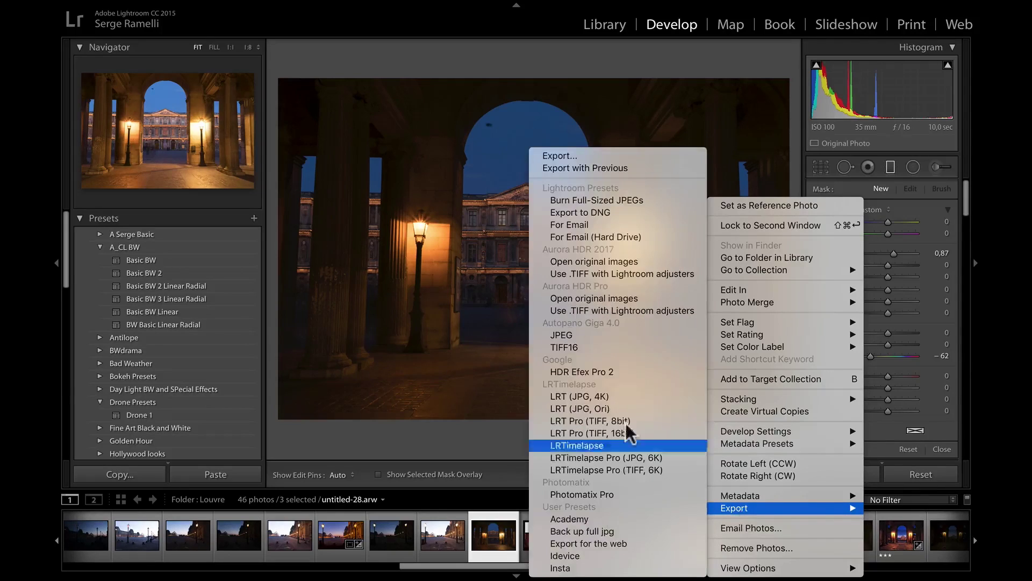
click(569, 299)
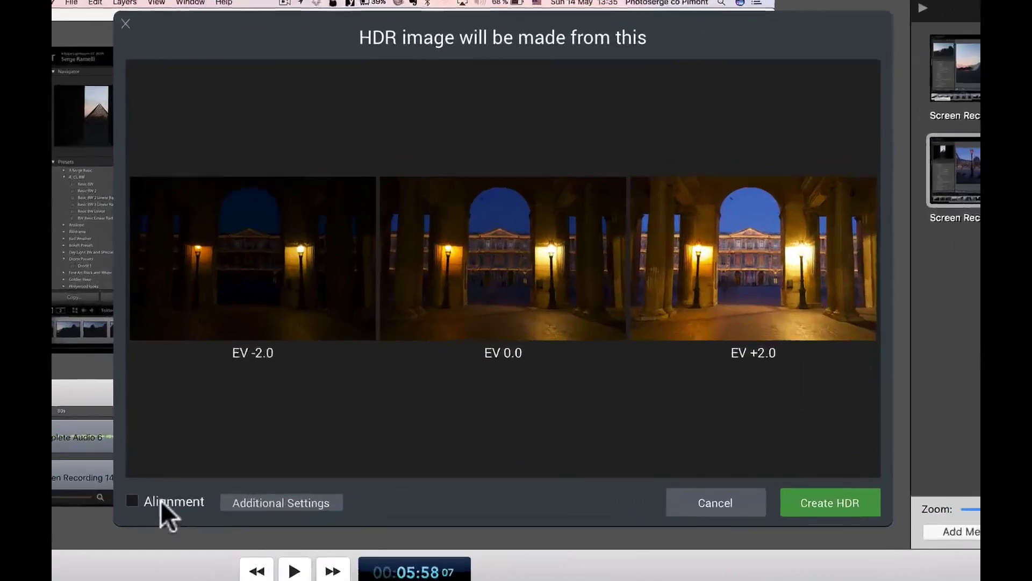
- Merge the three exposures into an HDR image with alignment turned on
click(280, 404)
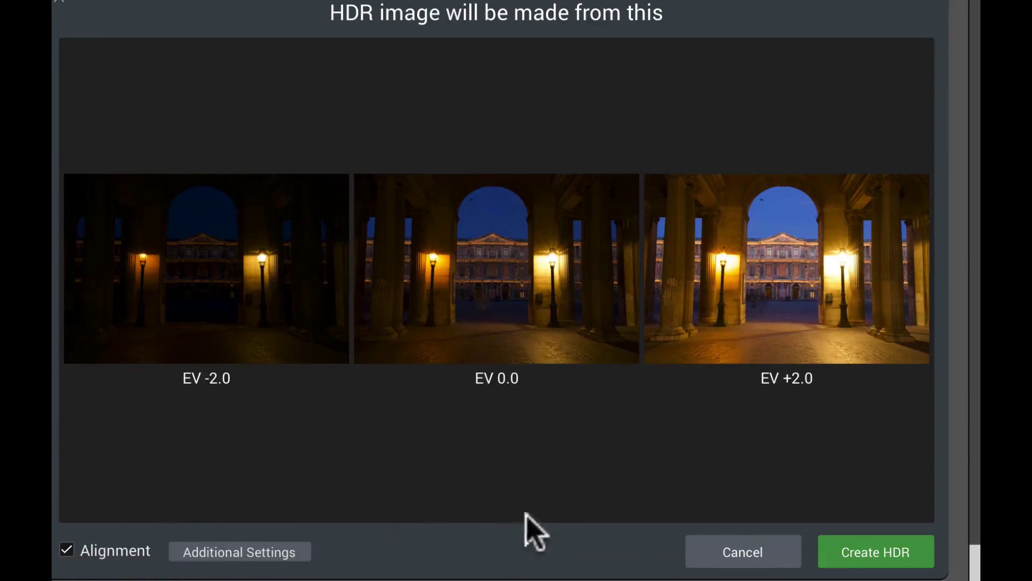
click(855, 559)
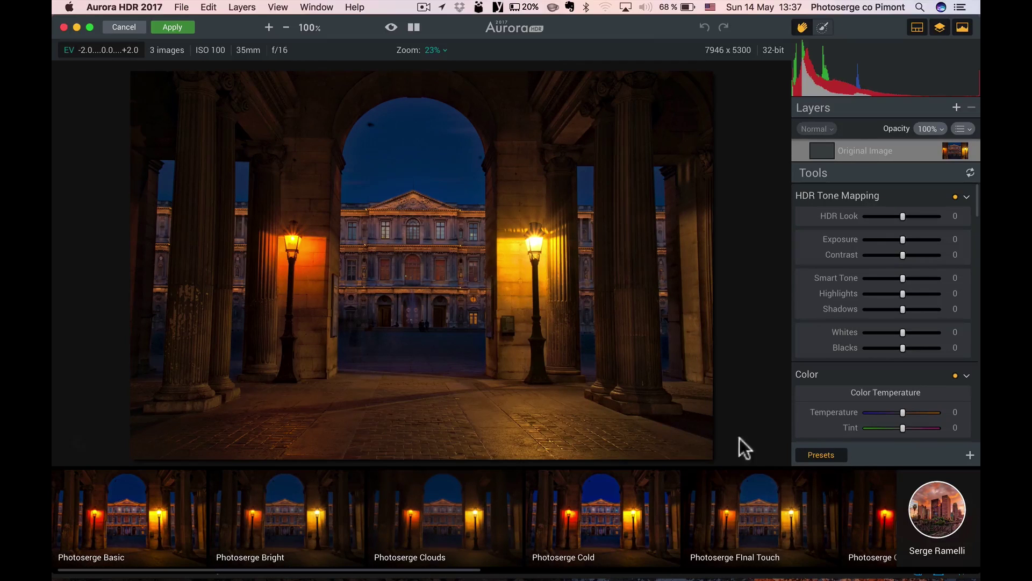
scroll(920, 508, right, 2)
- Apply the Photoserge Bright preset from the Serge Ramelli preset collection
click(955, 520)
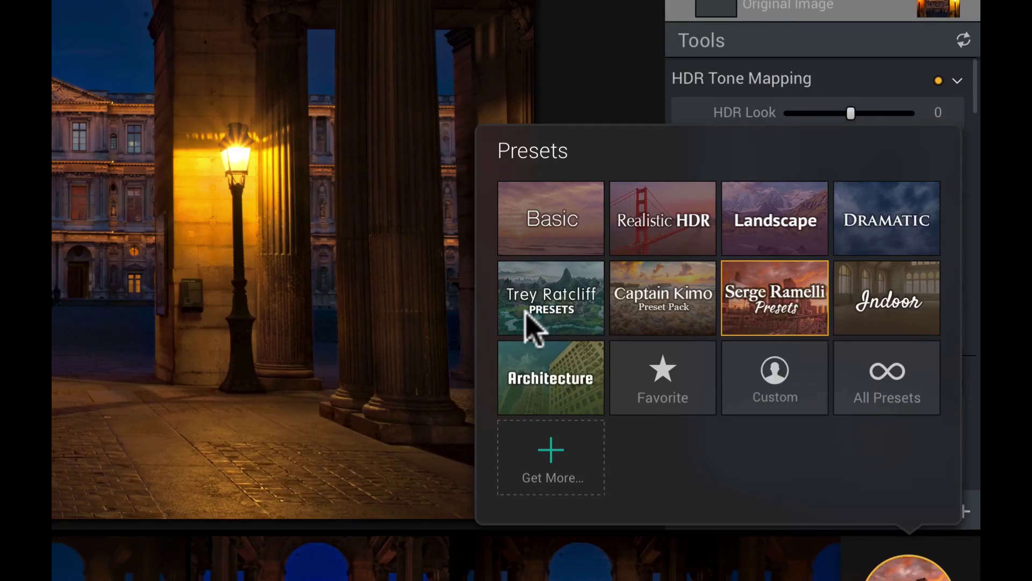
click(736, 315)
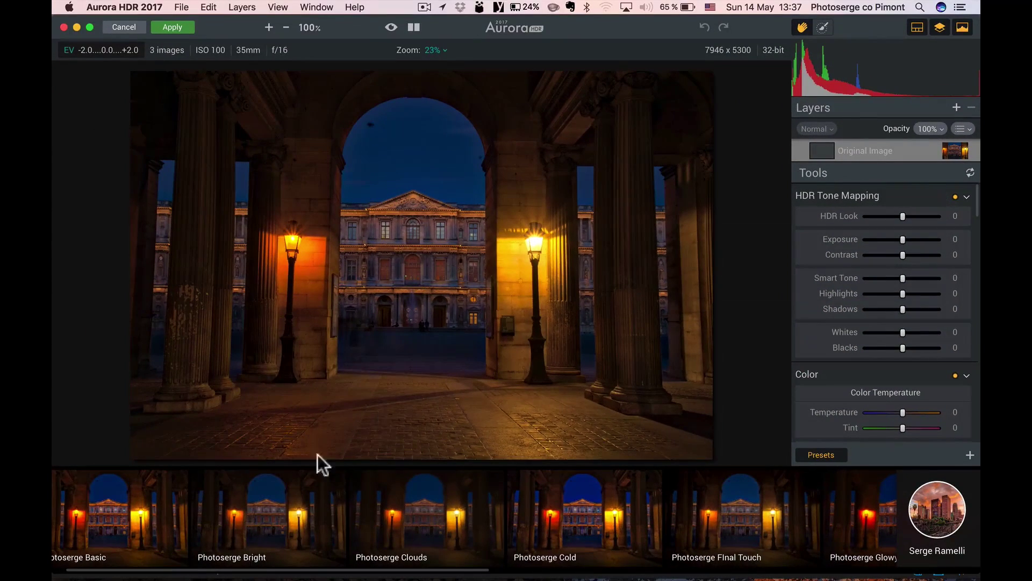
scroll(253, 516, left, 2)
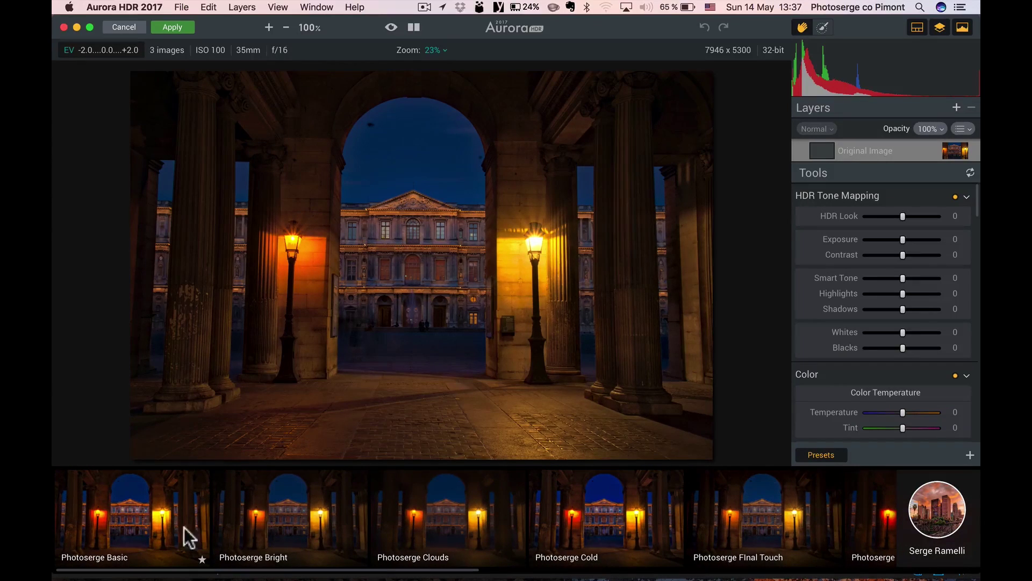
click(260, 533)
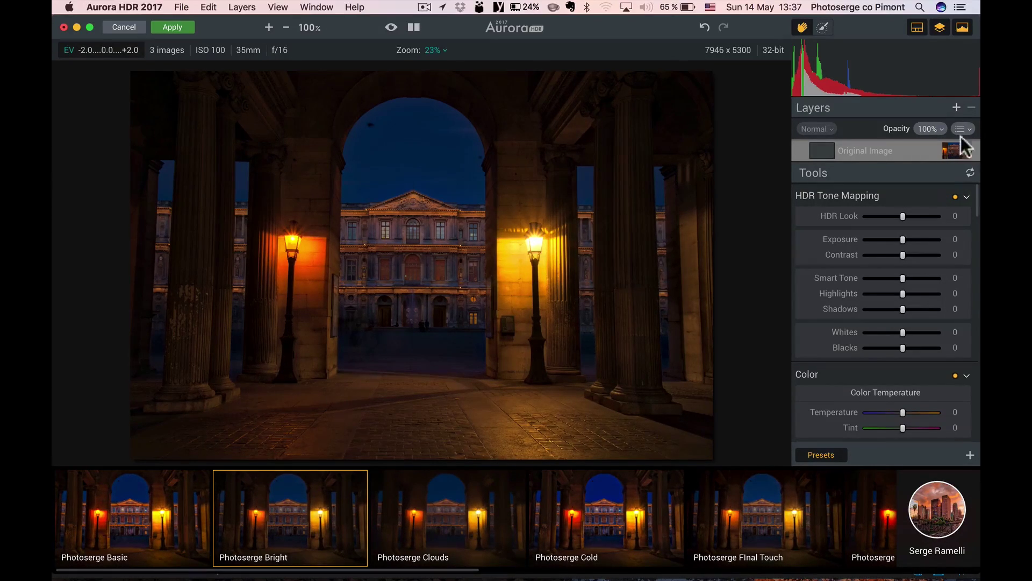
click(956, 108)
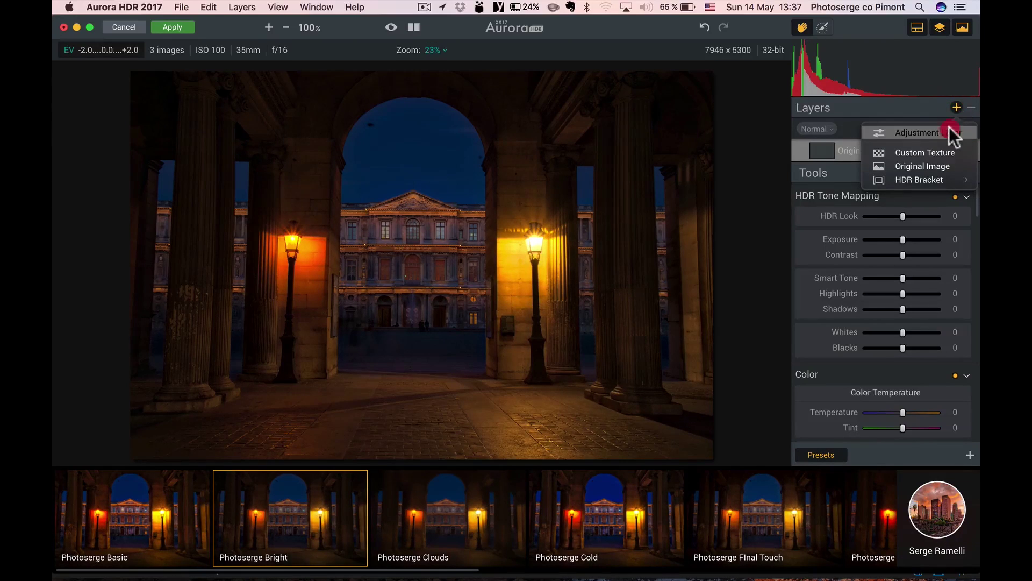
- Add an adjustment layer using the Photoserge Local Details preset
click(951, 132)
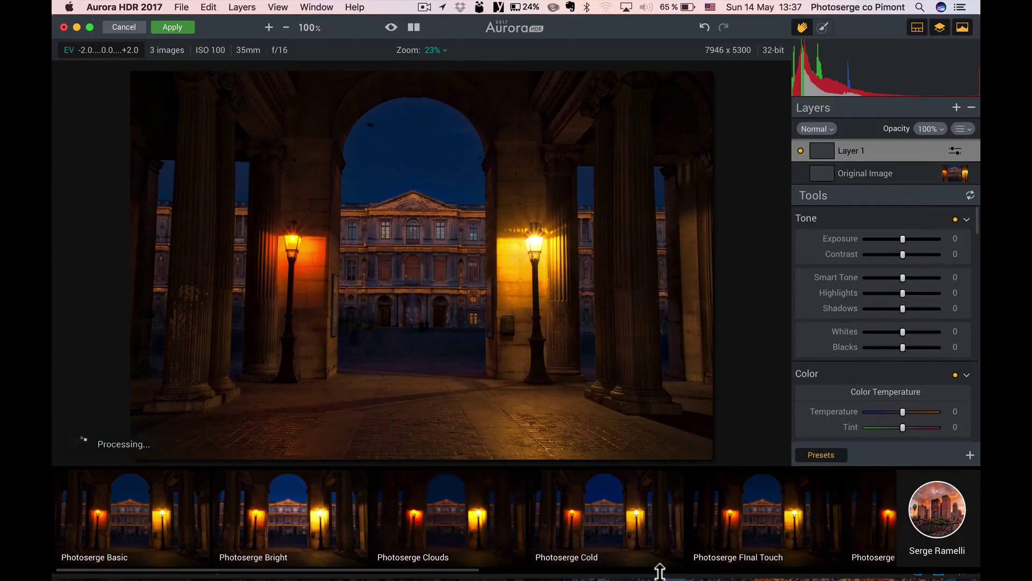
scroll(666, 530, right, 3)
scroll(666, 530, right, 10)
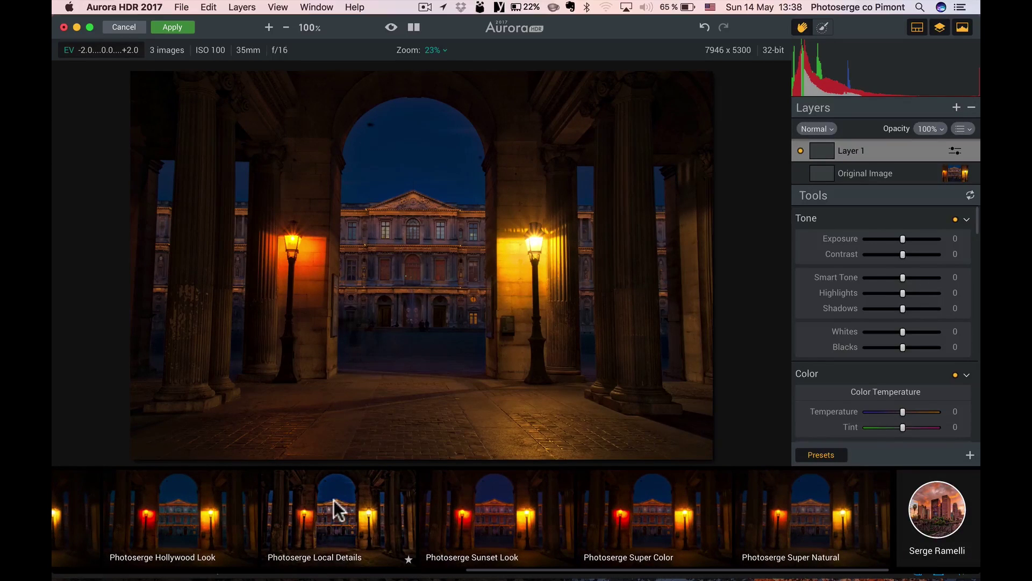
click(334, 500)
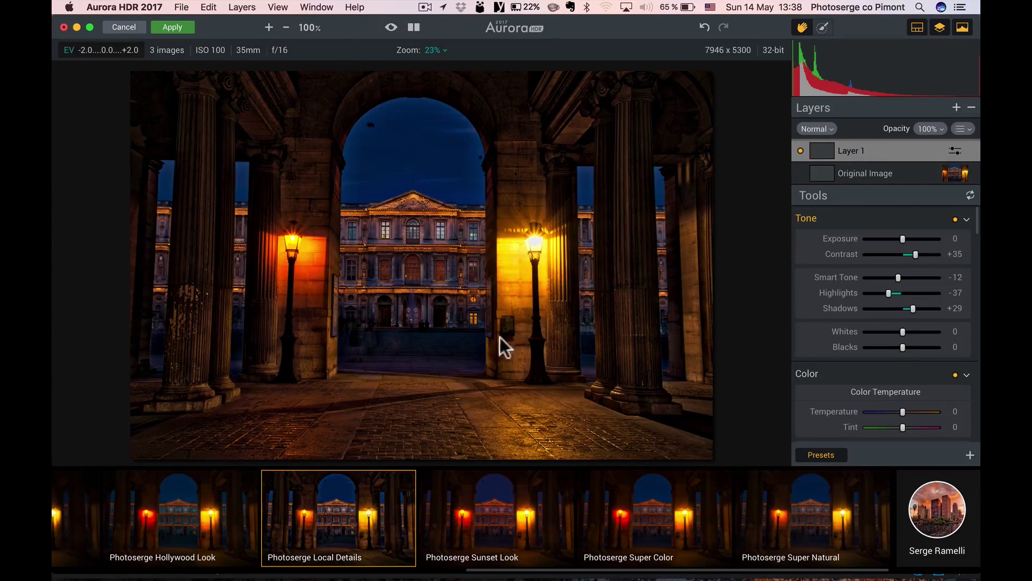
- Brush the Local Details effect off the central archway with the layer mask
click(823, 27)
mouse_move(403, 267)
mouse_down()
mouse_move(383, 325)
mouse_move(398, 296)
mouse_move(447, 317)
mouse_move(376, 371)
mouse_move(266, 349)
mouse_move(268, 322)
mouse_move(422, 345)
mouse_move(418, 293)
mouse_move(544, 386)
mouse_move(598, 375)
mouse_move(448, 351)
mouse_move(389, 281)
mouse_move(605, 390)
mouse_move(667, 321)
mouse_move(558, 364)
mouse_move(392, 321)
mouse_move(363, 358)
mouse_move(237, 355)
mouse_move(325, 371)
mouse_move(456, 328)
mouse_move(425, 314)
mouse_move(617, 352)
mouse_move(577, 358)
mouse_move(324, 319)
mouse_move(353, 332)
mouse_move(521, 331)
mouse_move(613, 299)
mouse_up()
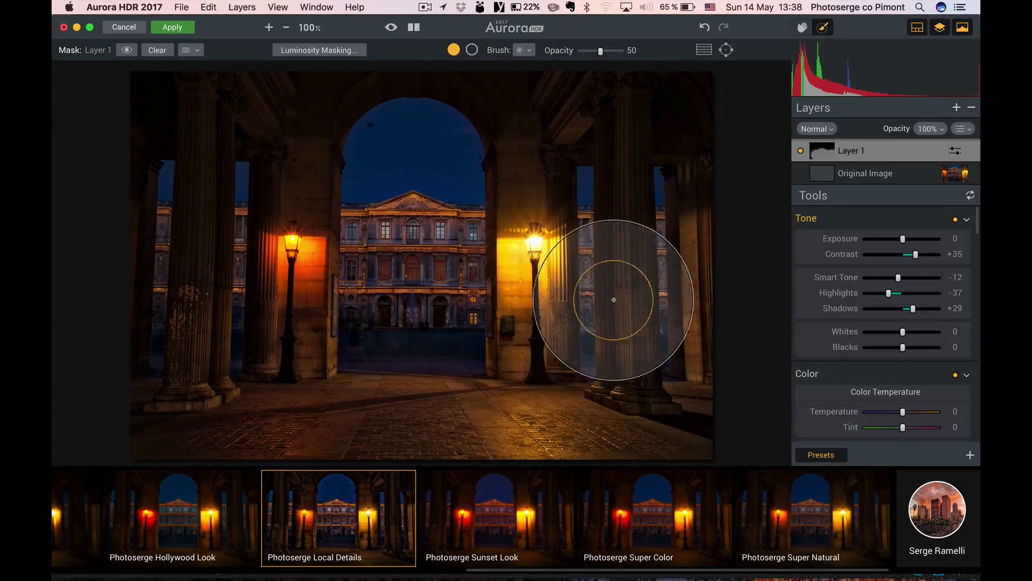
click(956, 110)
- Add a new adjustment layer and raise its Tone Shadows slider to +38
click(930, 133)
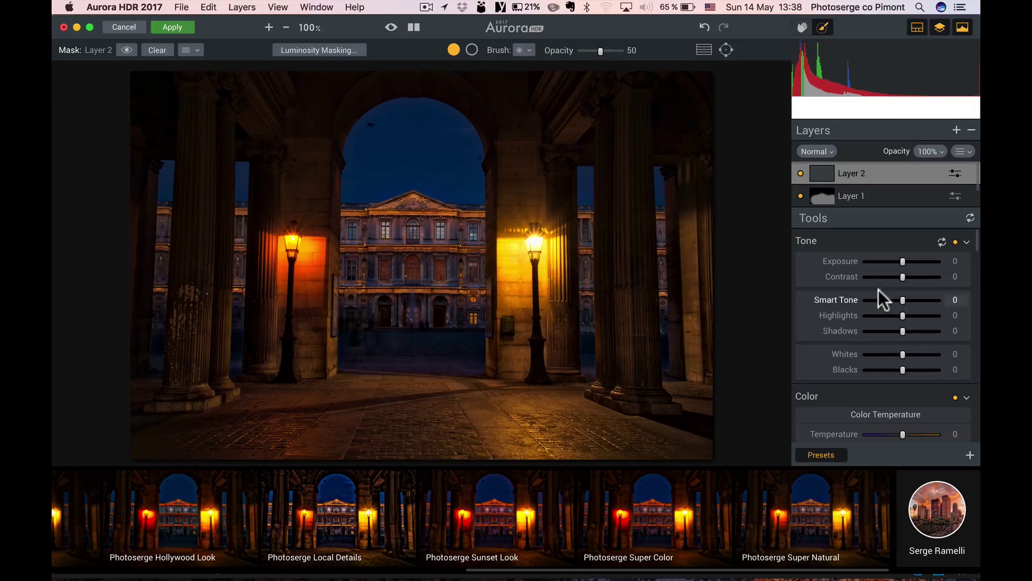
scroll(873, 287, down, 5)
scroll(872, 286, up, 5)
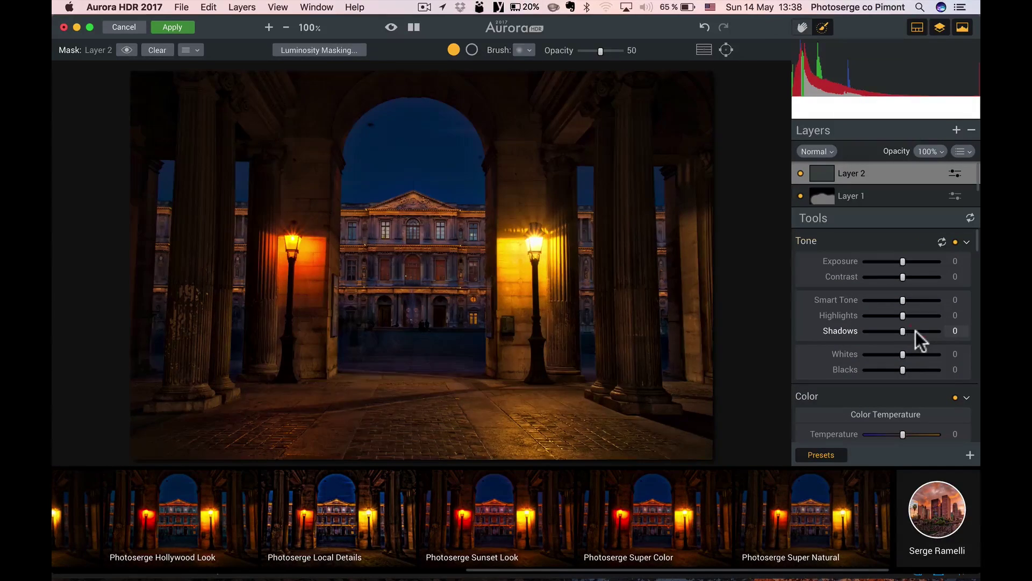
mouse_move(915, 330)
mouse_down()
mouse_move(930, 331)
mouse_move(917, 330)
mouse_up()
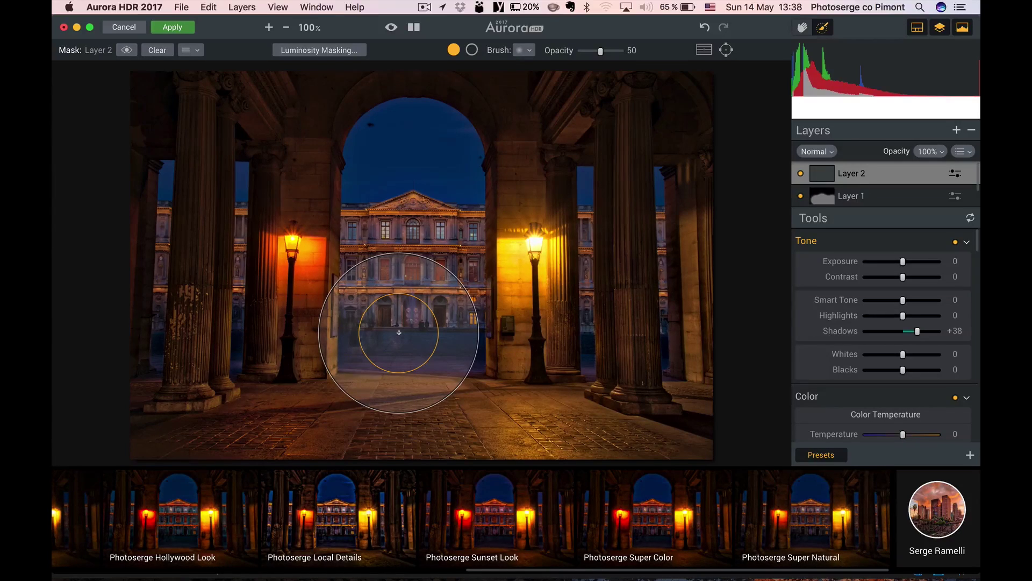
- Apply the HDR so it returns to Lightroom as untitled-26_Aurora2017_HDR_0.tiff
click(174, 27)
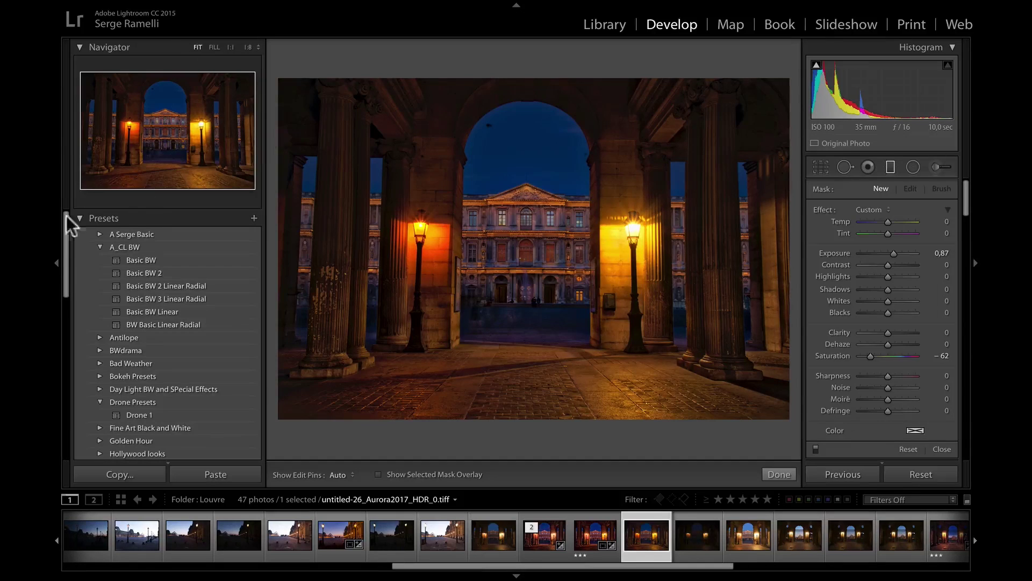
- Hide the left panel, exit the radial filter, and lift Shadows to +49
click(56, 269)
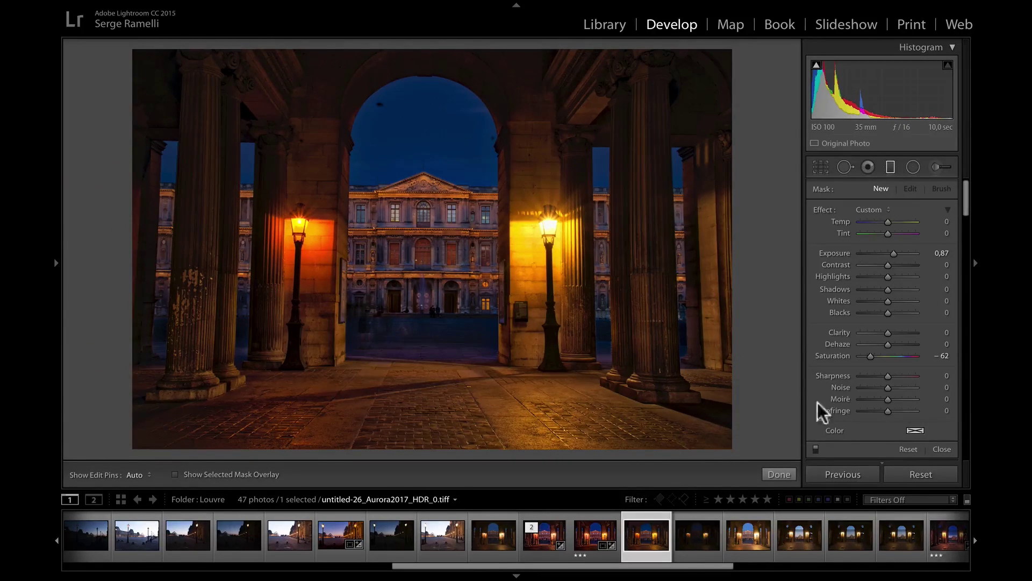
click(776, 474)
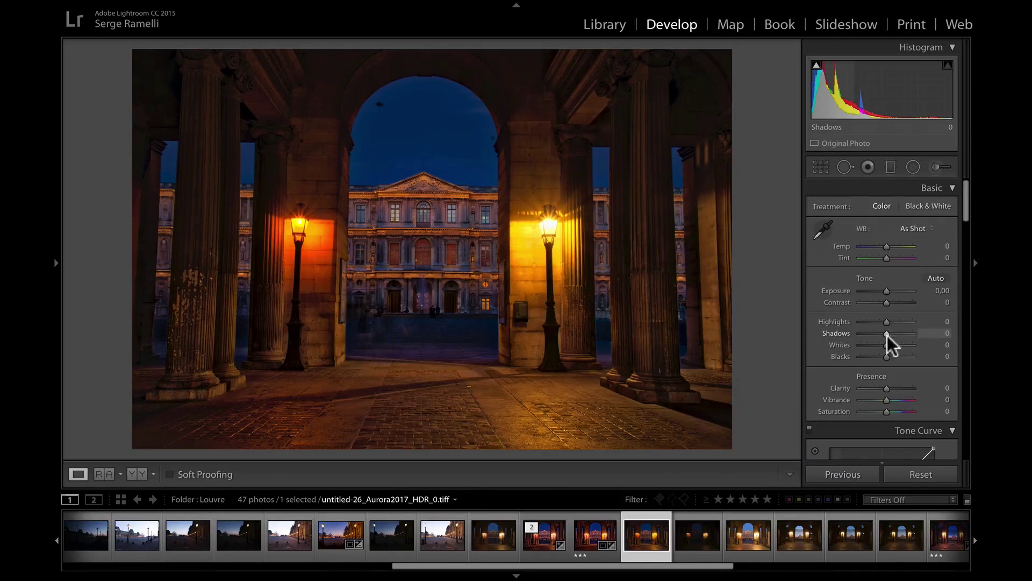
mouse_move(886, 333)
mouse_down()
mouse_move(901, 342)
mouse_move(878, 323)
mouse_move(876, 357)
mouse_move(892, 352)
mouse_up()
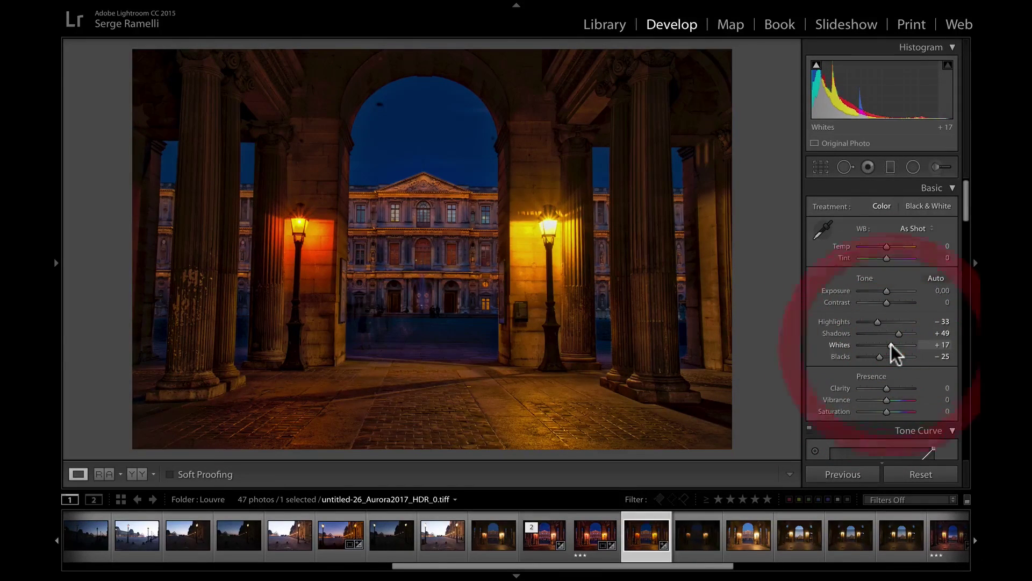
- Heal the dark speck in the sky with Spot Removal
click(845, 168)
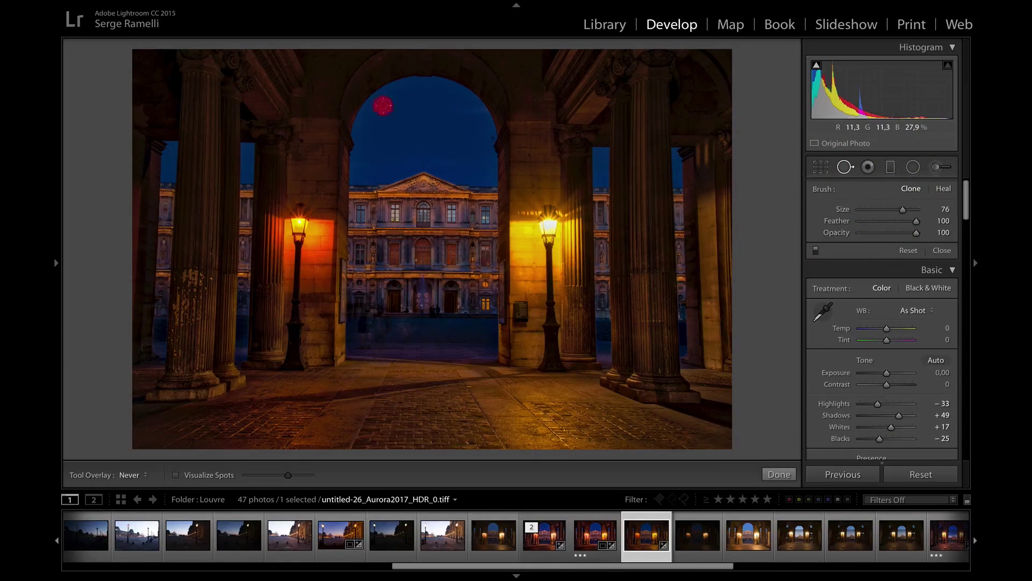
click(383, 106)
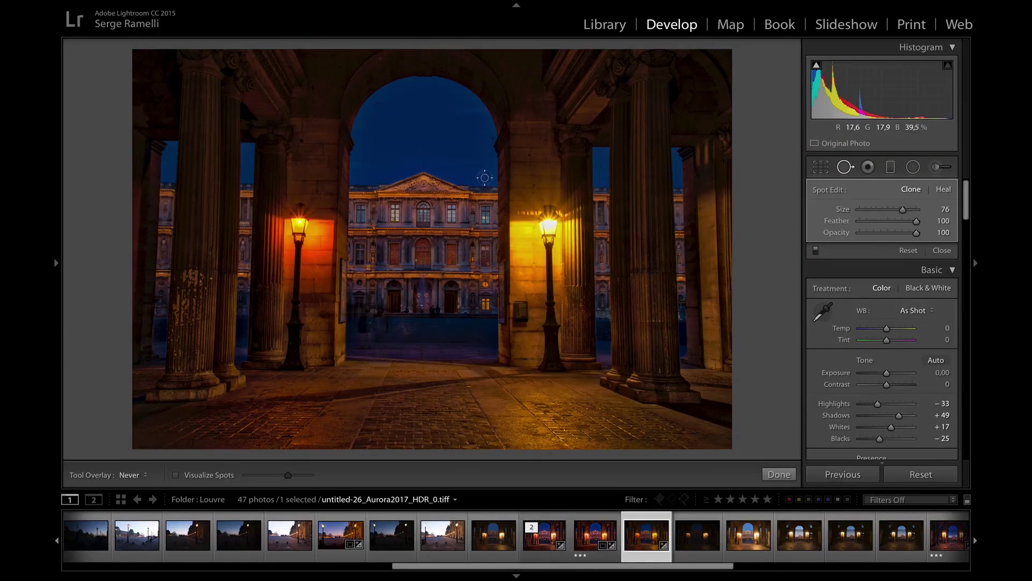
click(380, 98)
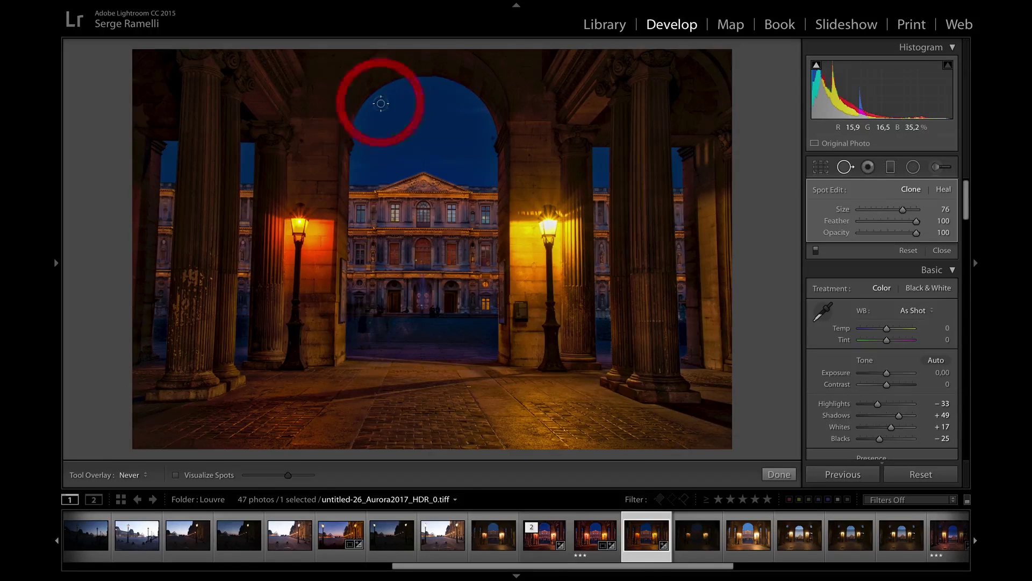
click(779, 474)
- Apply Auto Upright so the arcade's columns stand vertical
scroll(933, 387, down, 5)
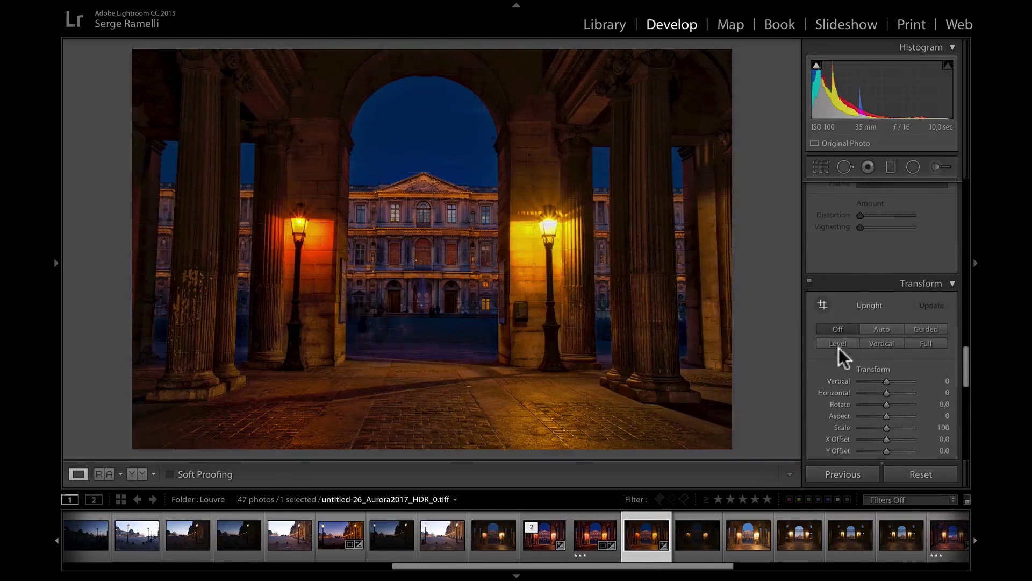
click(882, 329)
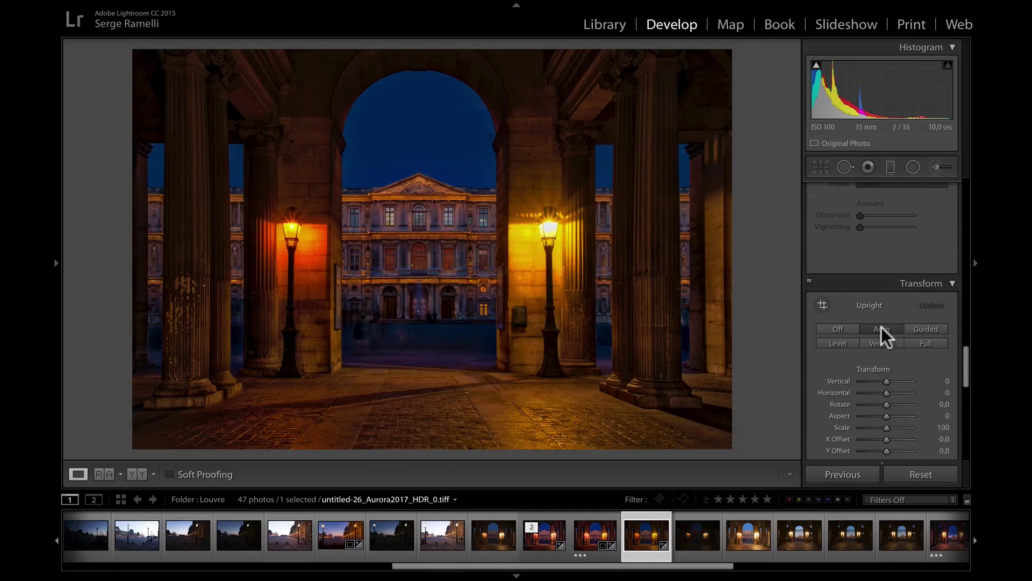
click(820, 170)
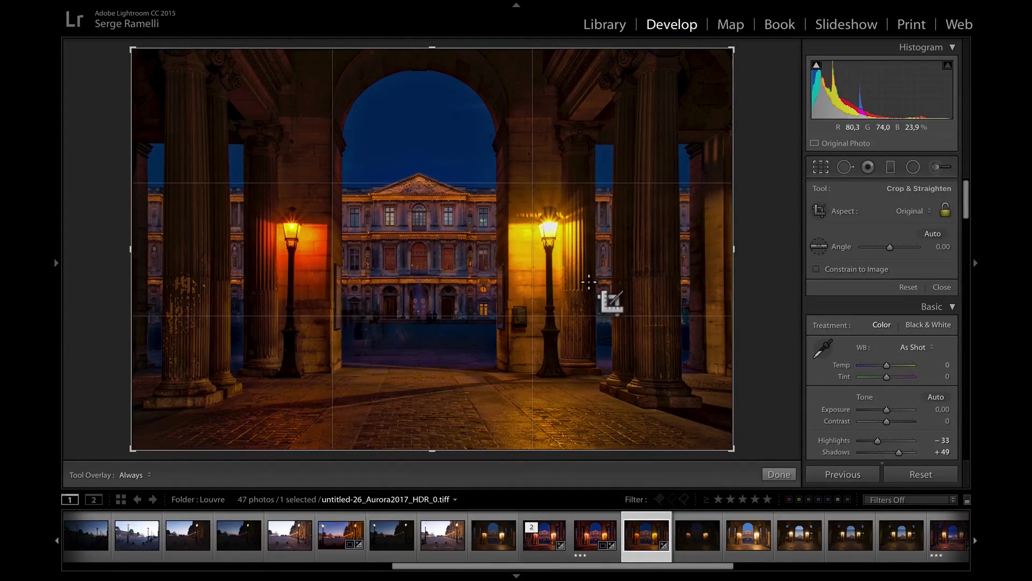
- Pull the right and bottom crop edges slightly inward and commit the crop
drag(734, 250, 722, 252)
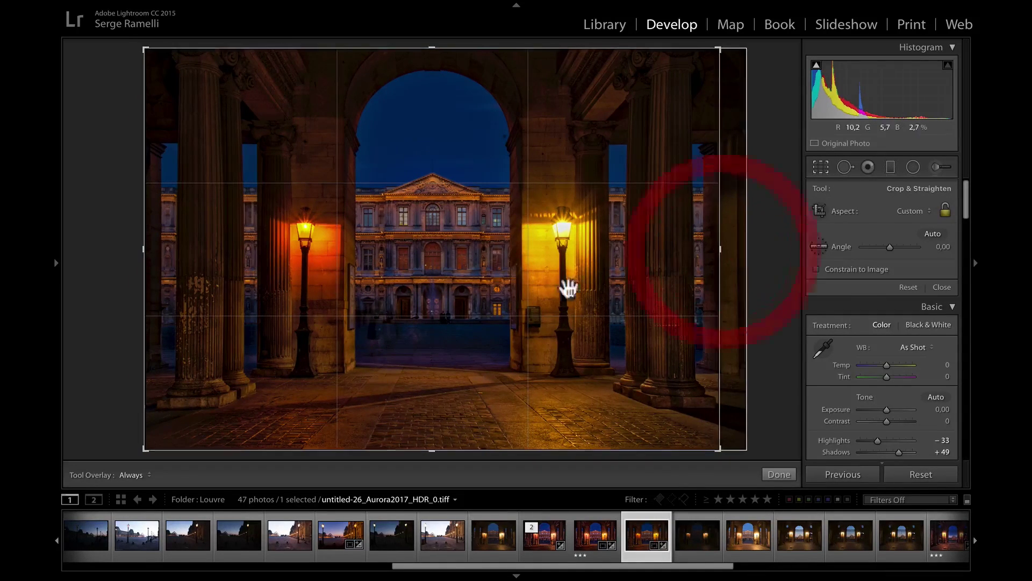
drag(430, 451, 428, 444)
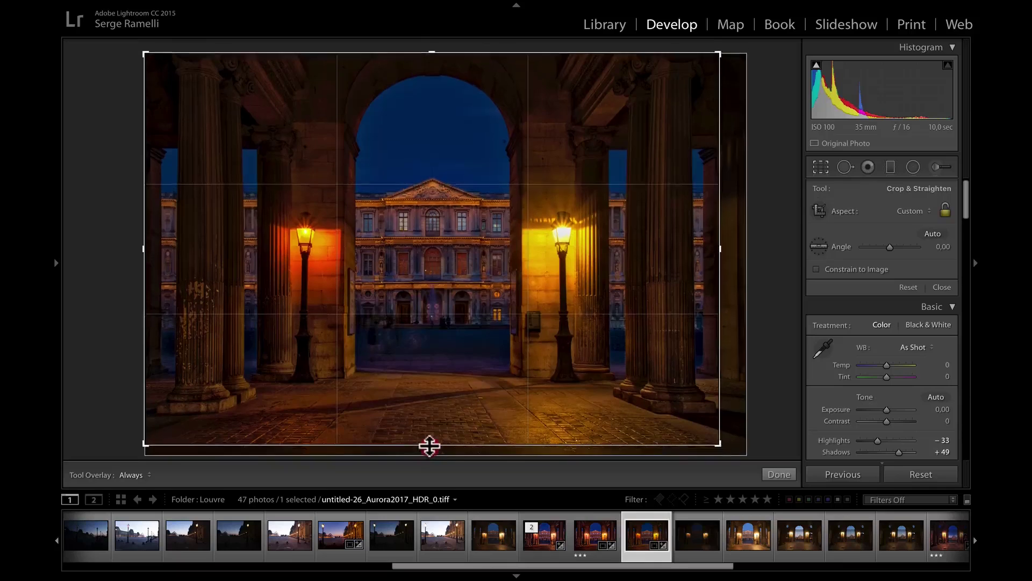
double_click(428, 444)
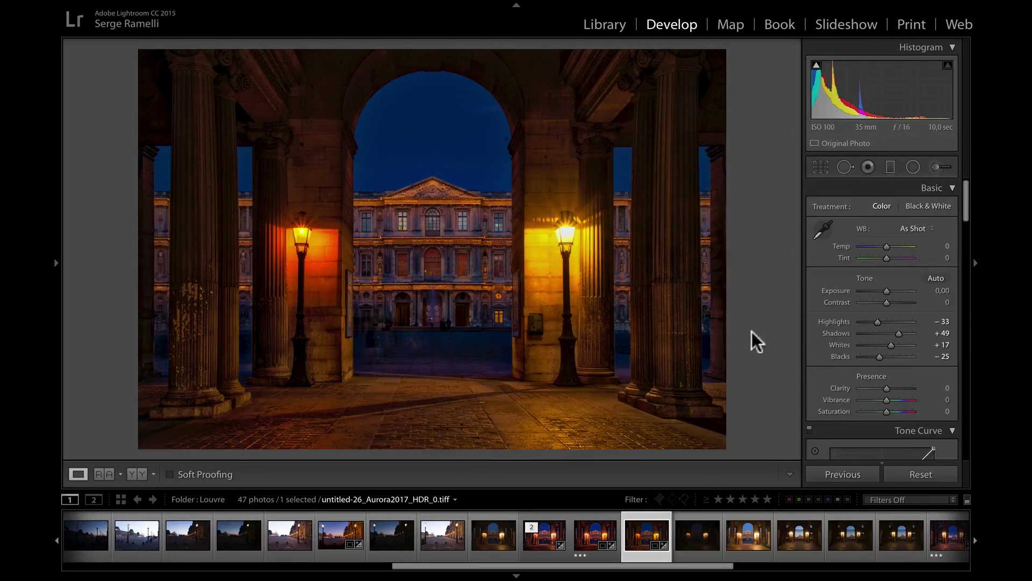
click(890, 168)
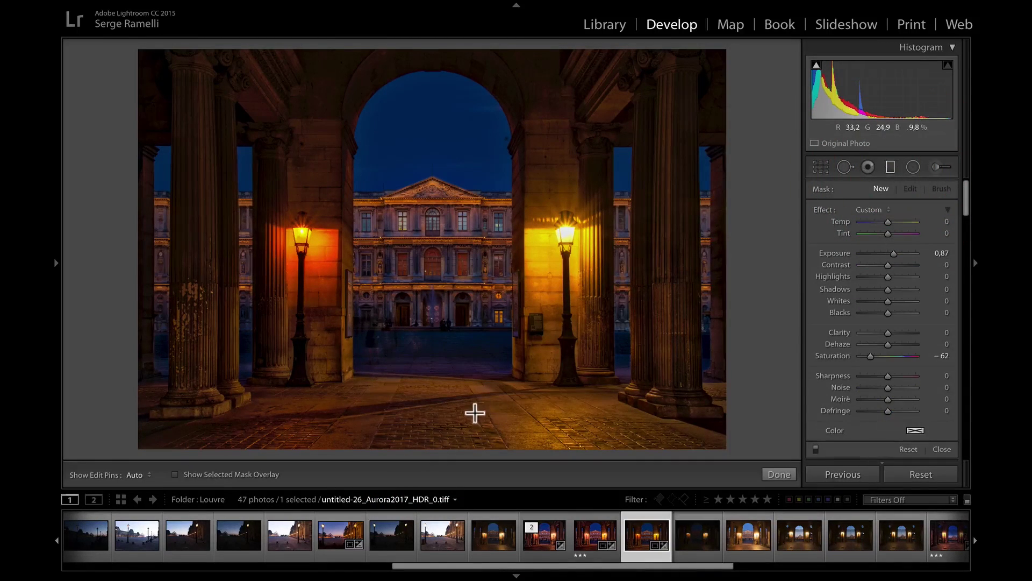
- Add a graduated filter over the foreground pavement with Exposure at −1.49
drag(468, 419, 471, 346)
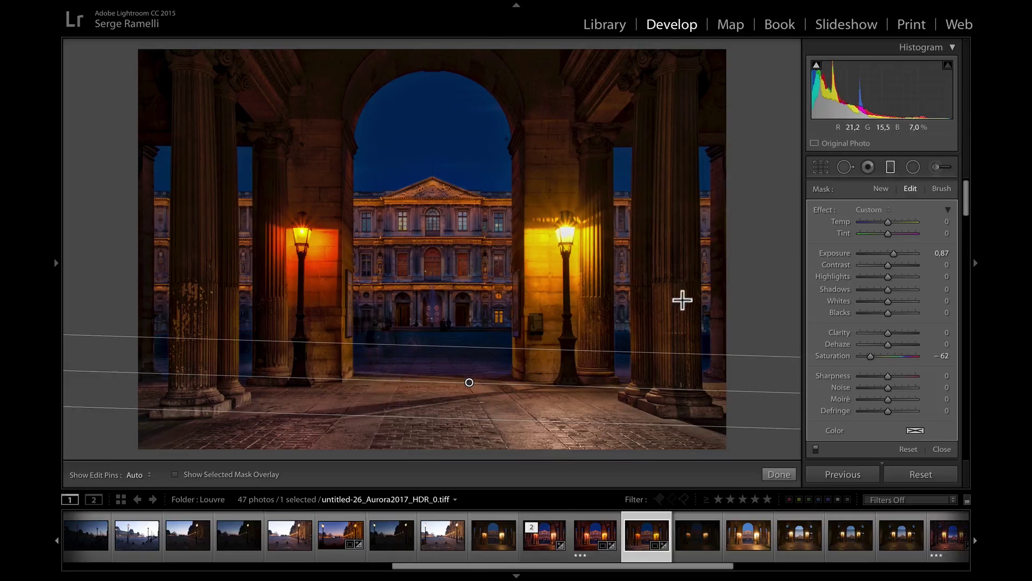
click(876, 210)
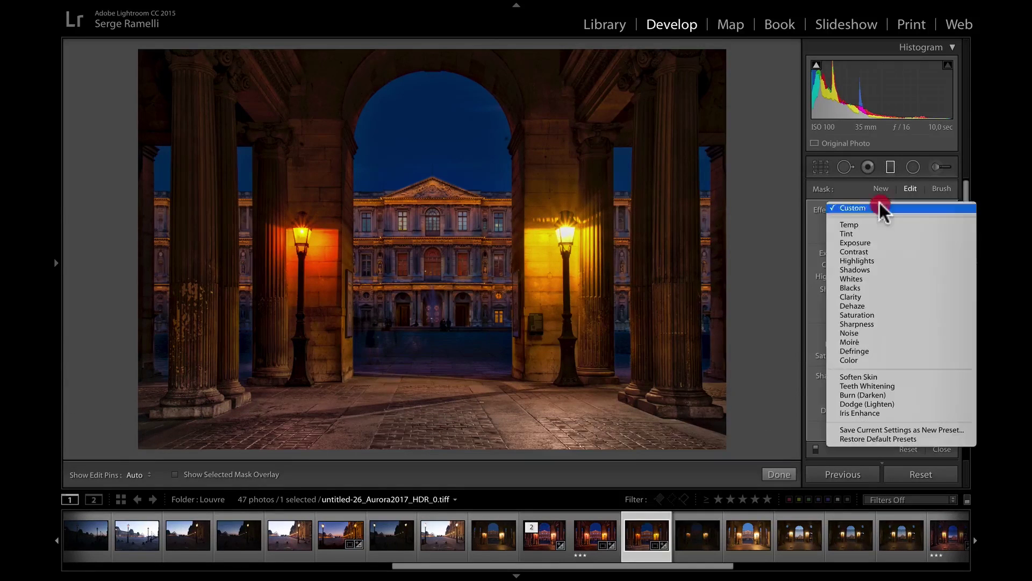
click(879, 243)
drag(888, 252, 876, 260)
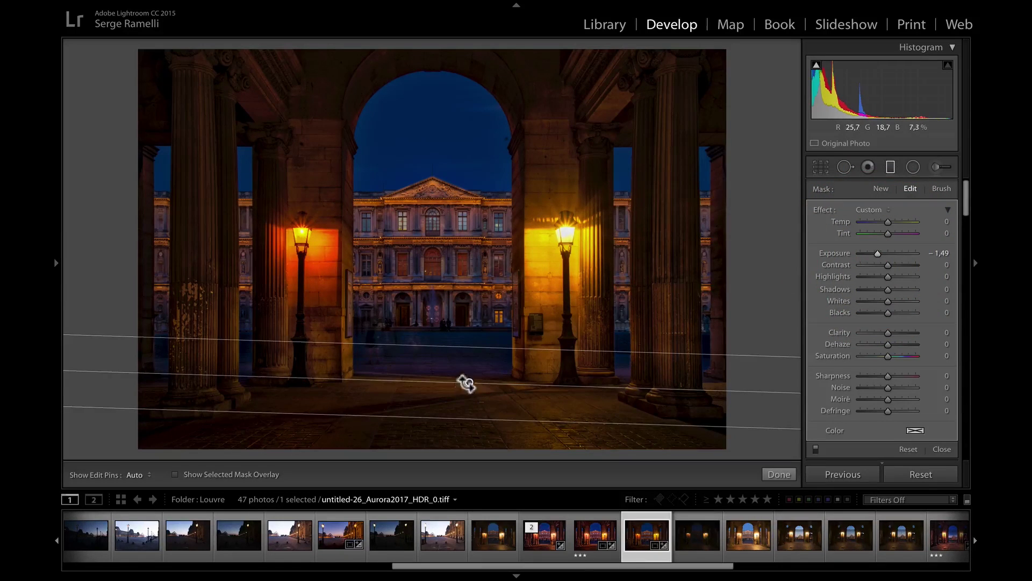
drag(469, 384, 468, 417)
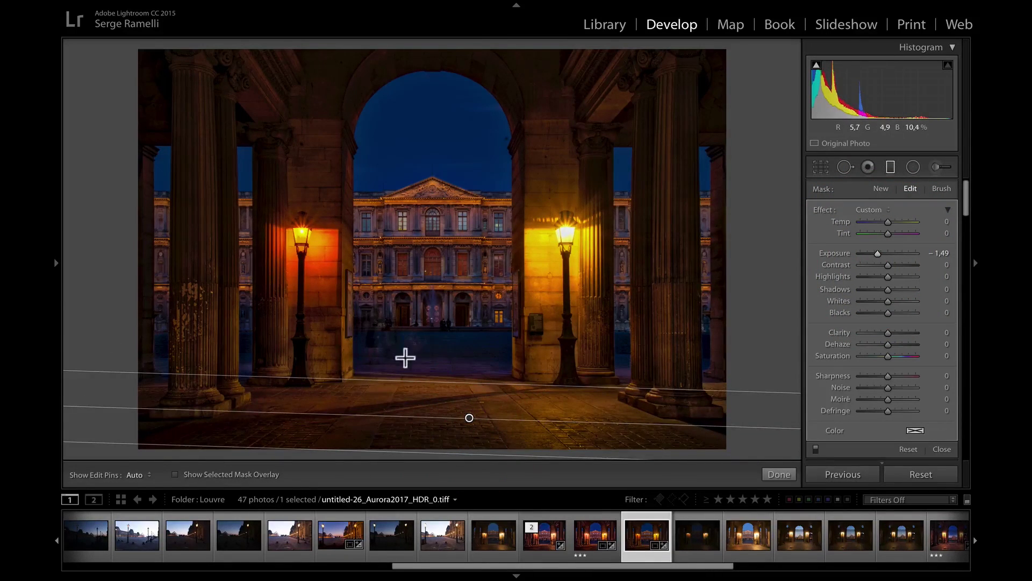
click(778, 474)
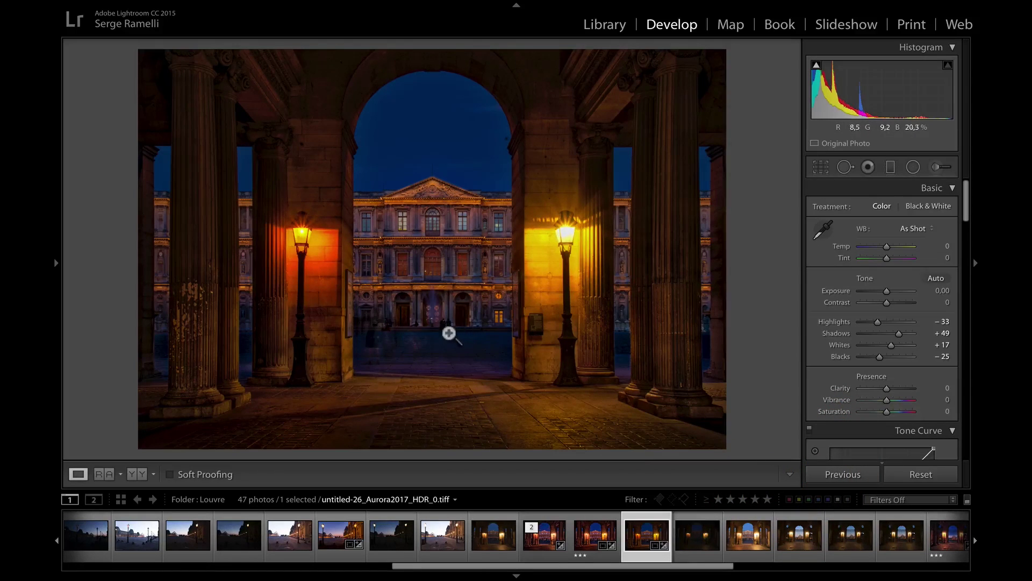
- Compare the stacked arcade versions and rate the finished HDR 4 stars
click(595, 538)
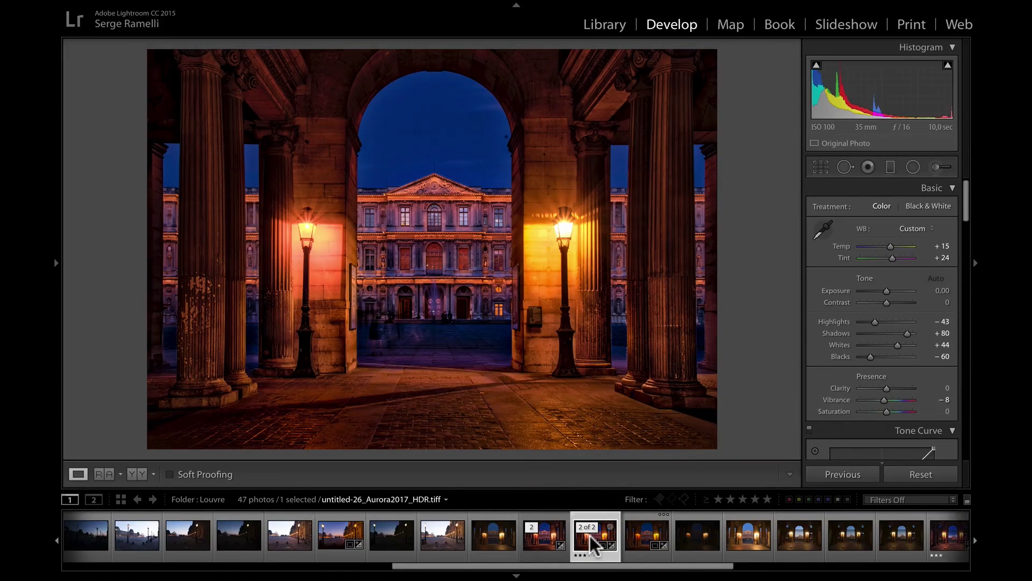
click(543, 542)
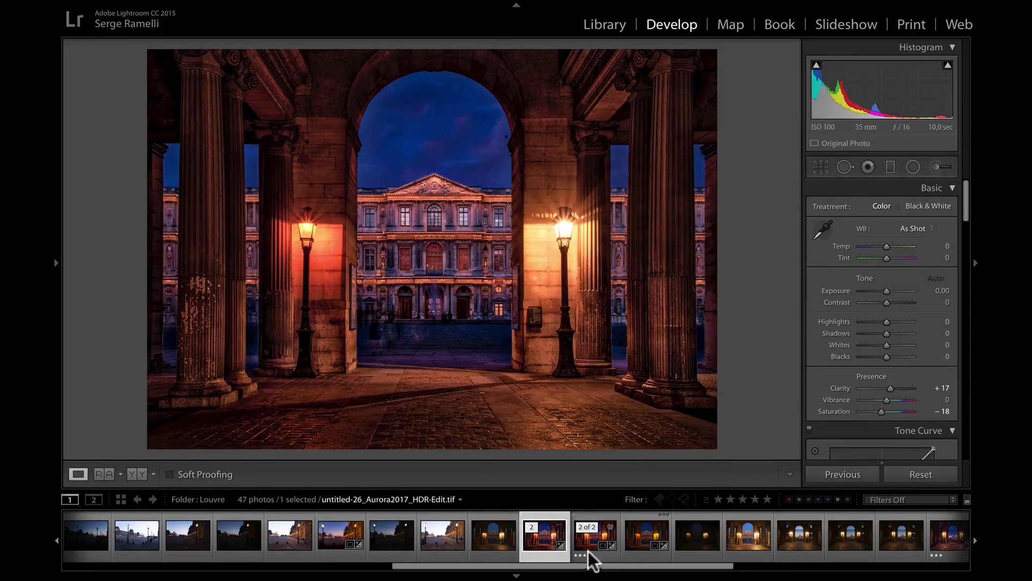
click(642, 537)
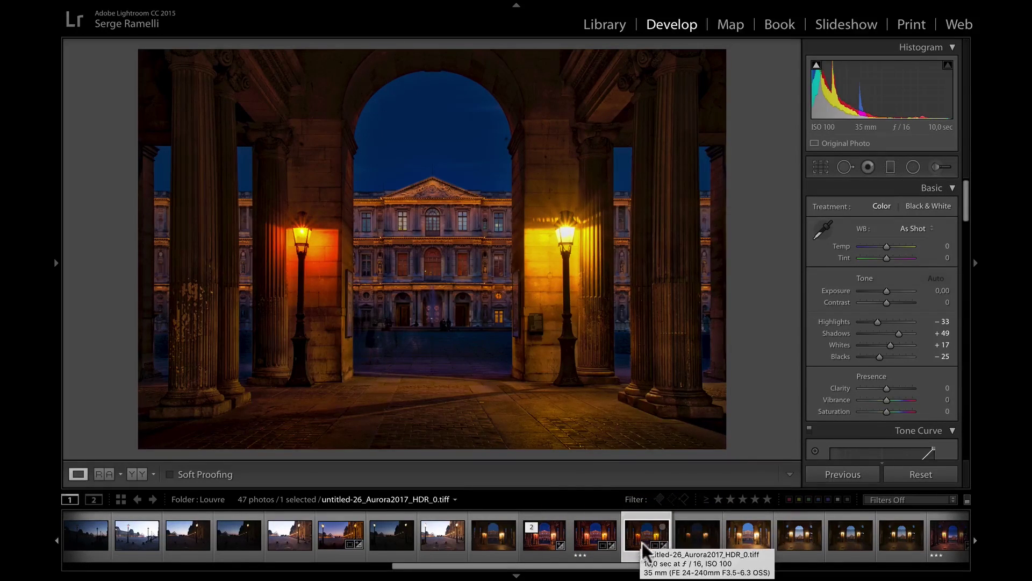
key(4)
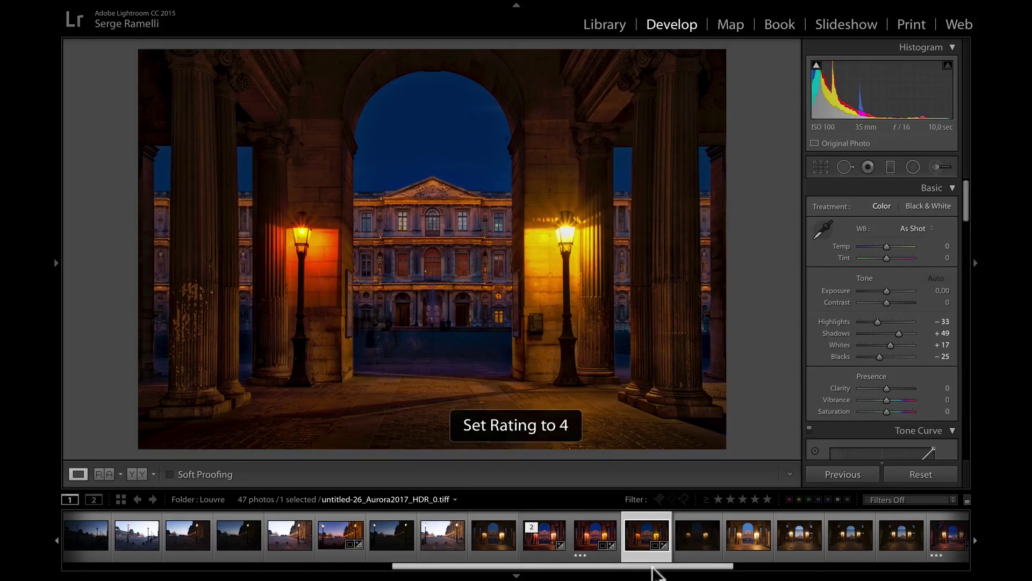
- Open the untitled-31 pyramid-through-the-gate HDR from the filmstrip
drag(653, 571, 738, 566)
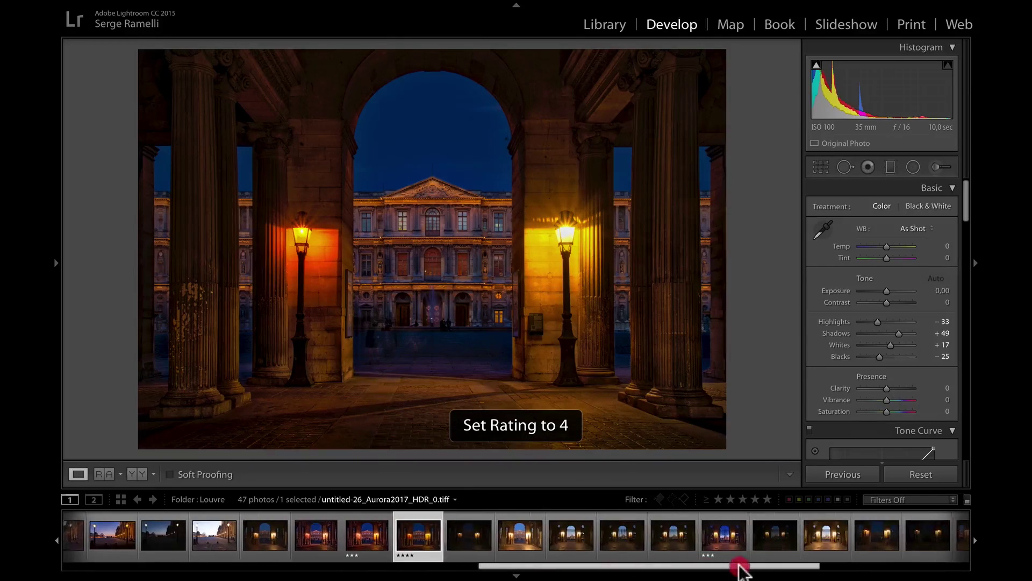
click(723, 540)
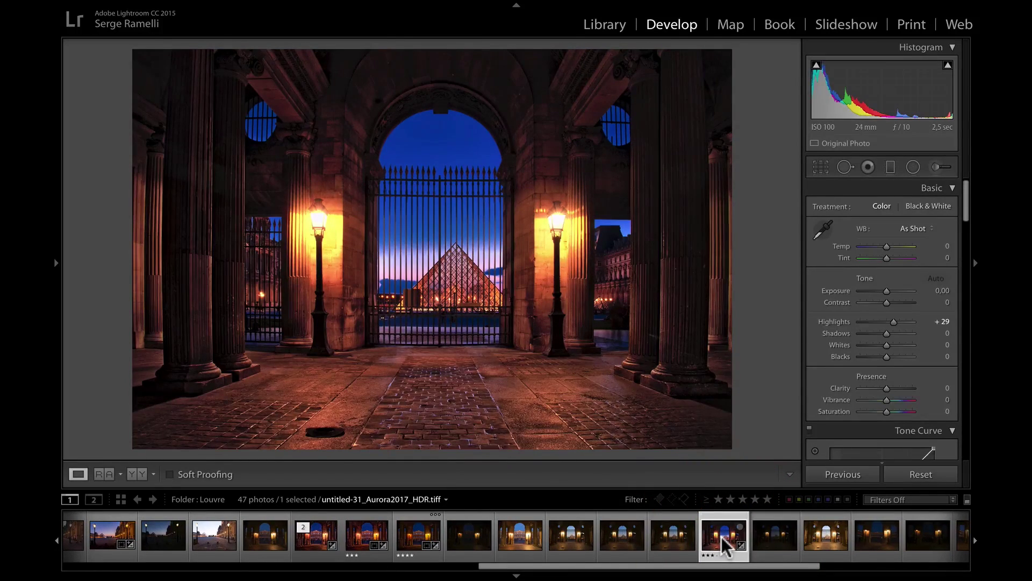
click(743, 500)
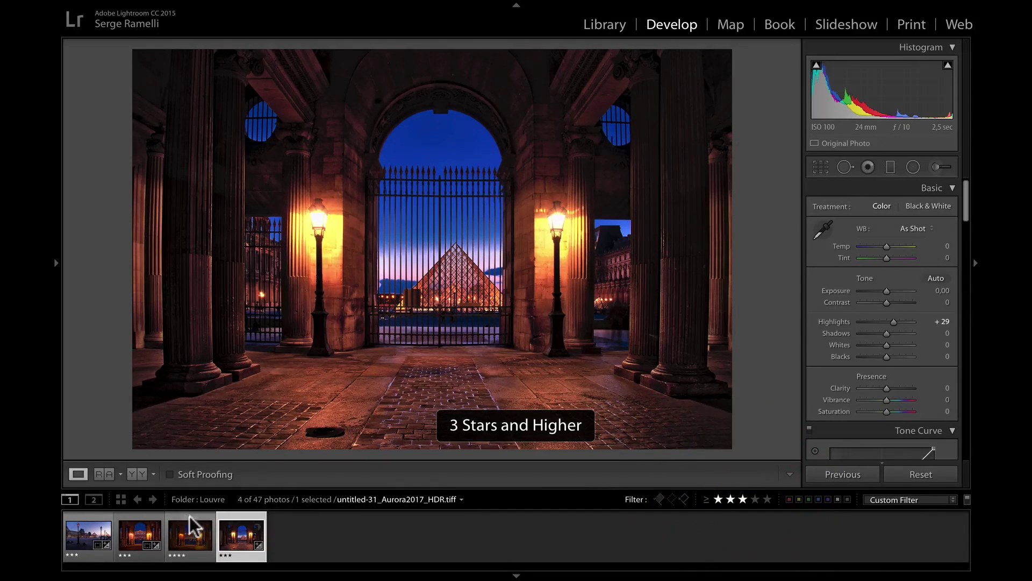
- Step through the filtered photos and rate the older arcade version 2 stars
click(78, 551)
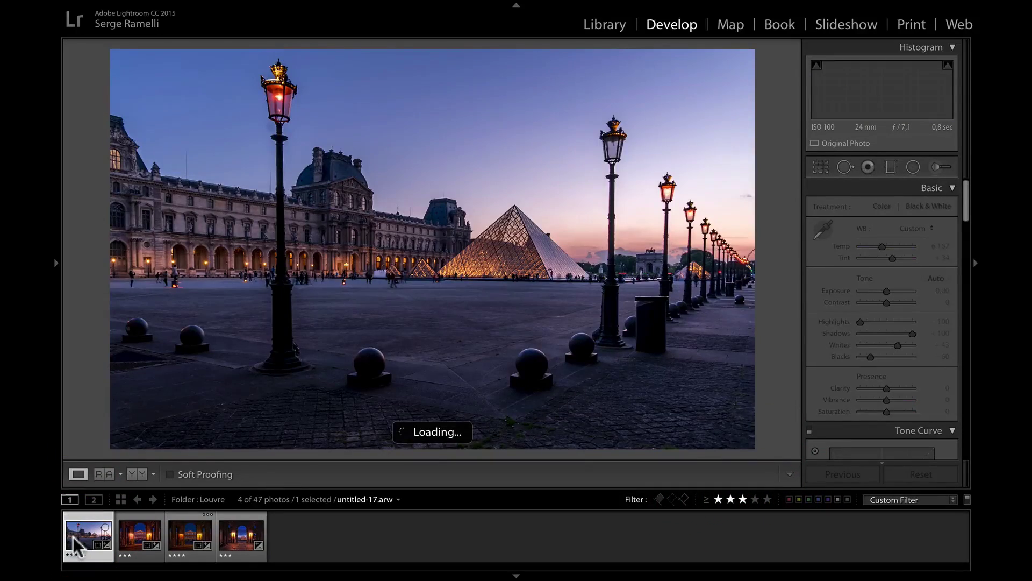
key(Right)
key(Right)
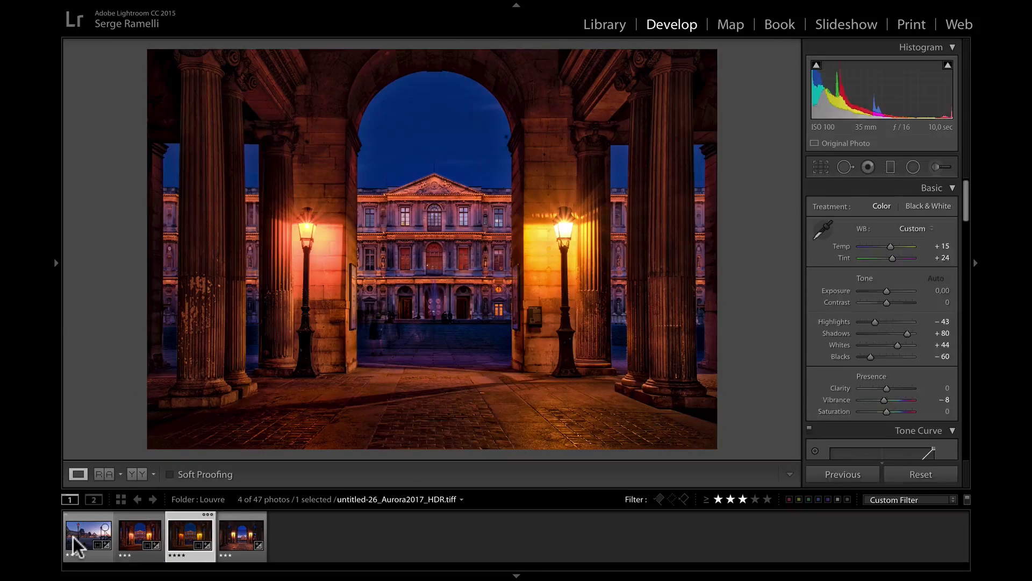
key(Left)
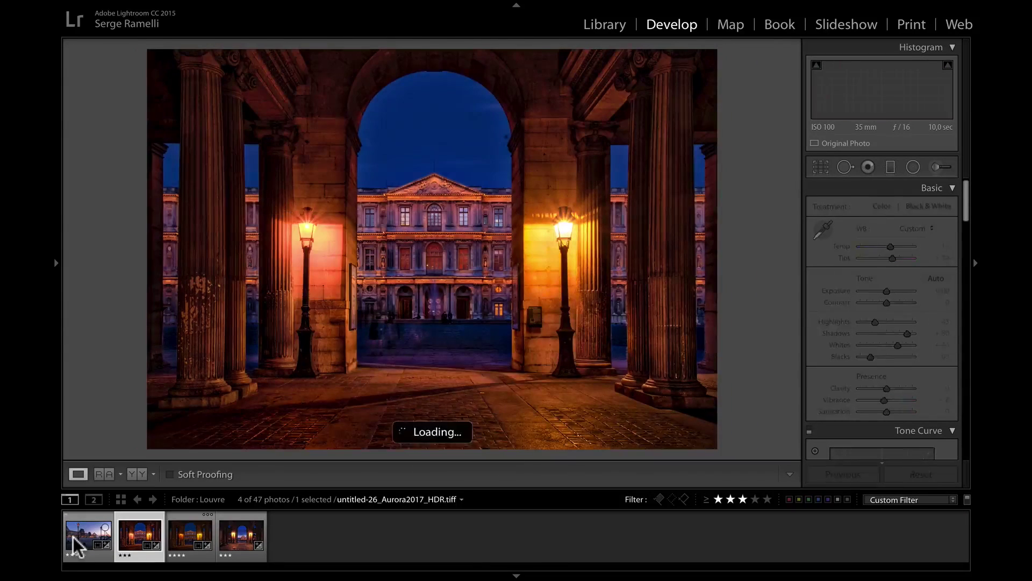
key(2)
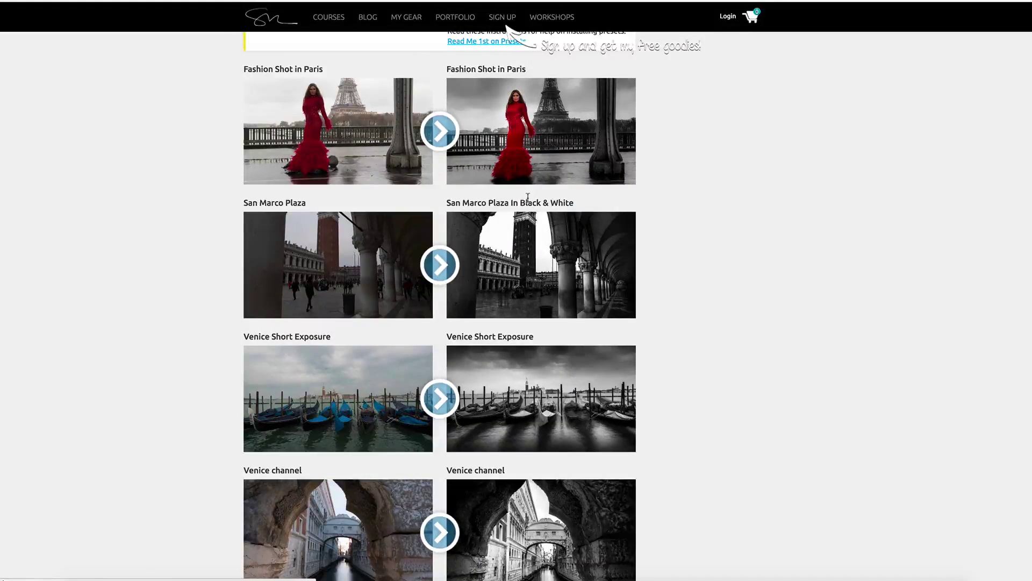
- Scroll the preset page's before/after gallery past the Tuscany HDR, Zion HDR and Grand Canyon Panorama examples
scroll(529, 202, down, 2)
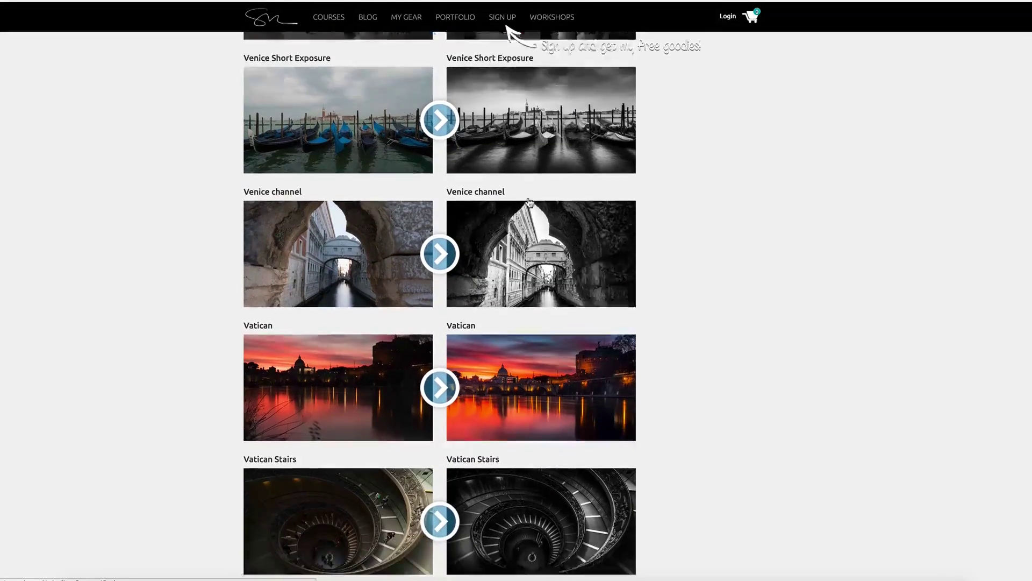
scroll(529, 202, down, 6)
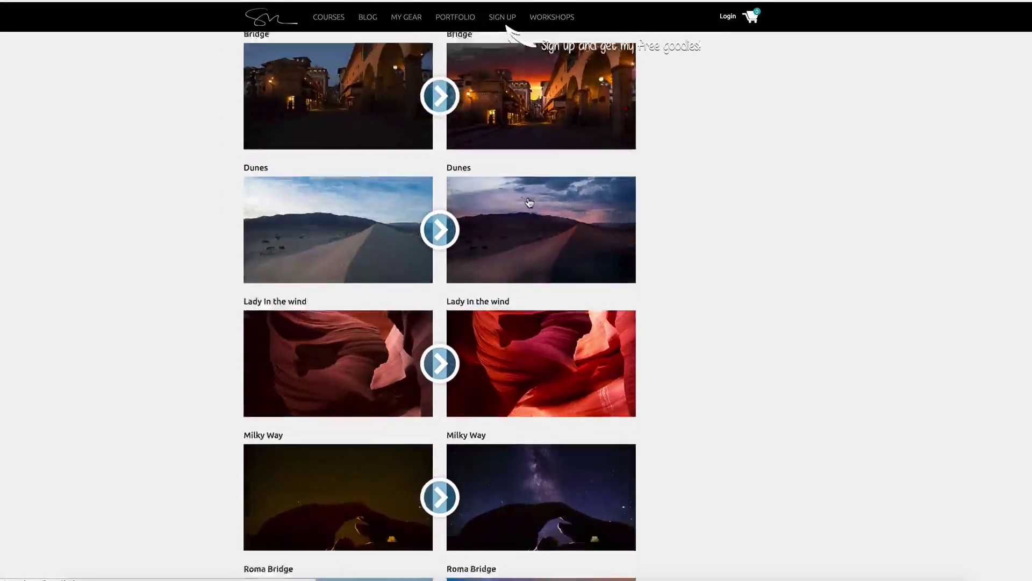
scroll(529, 201, down, 10)
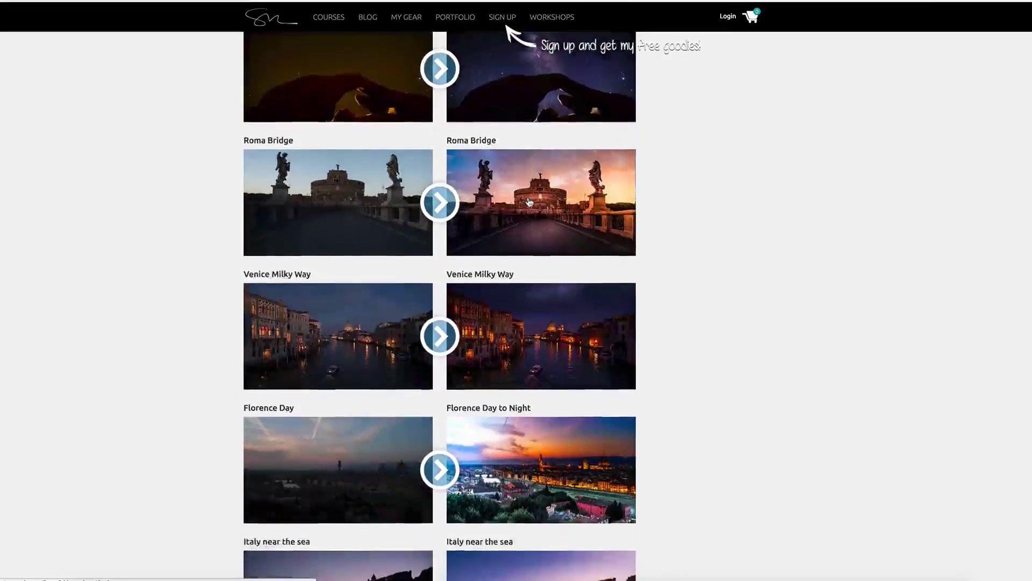
scroll(530, 201, down, 3)
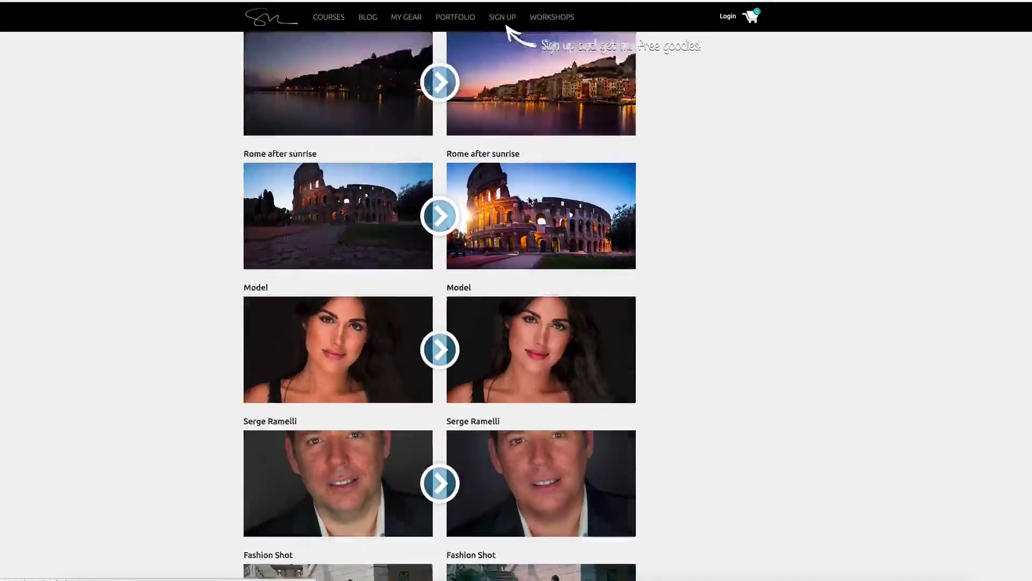
scroll(529, 202, down, 15)
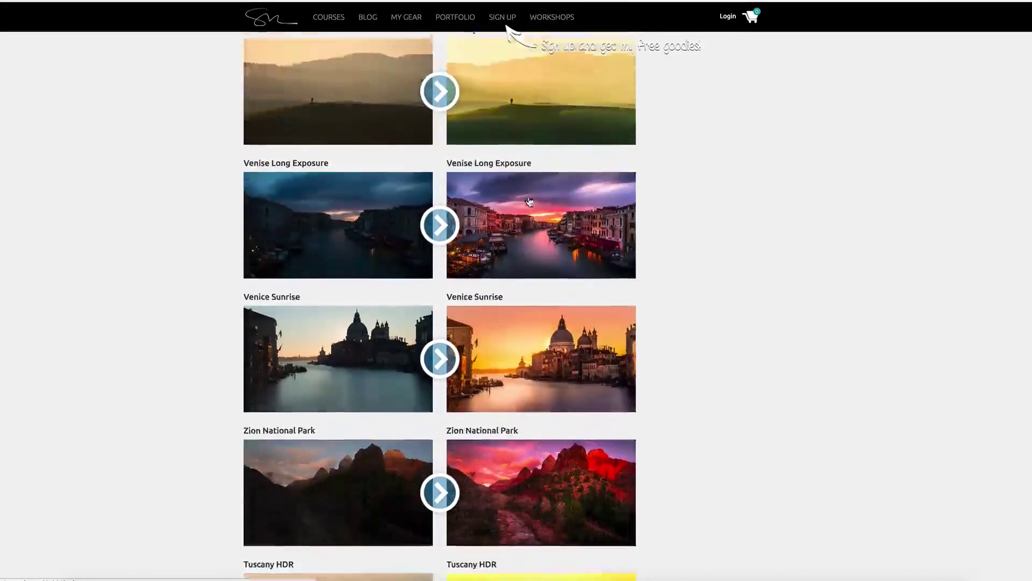
scroll(529, 202, down, 11)
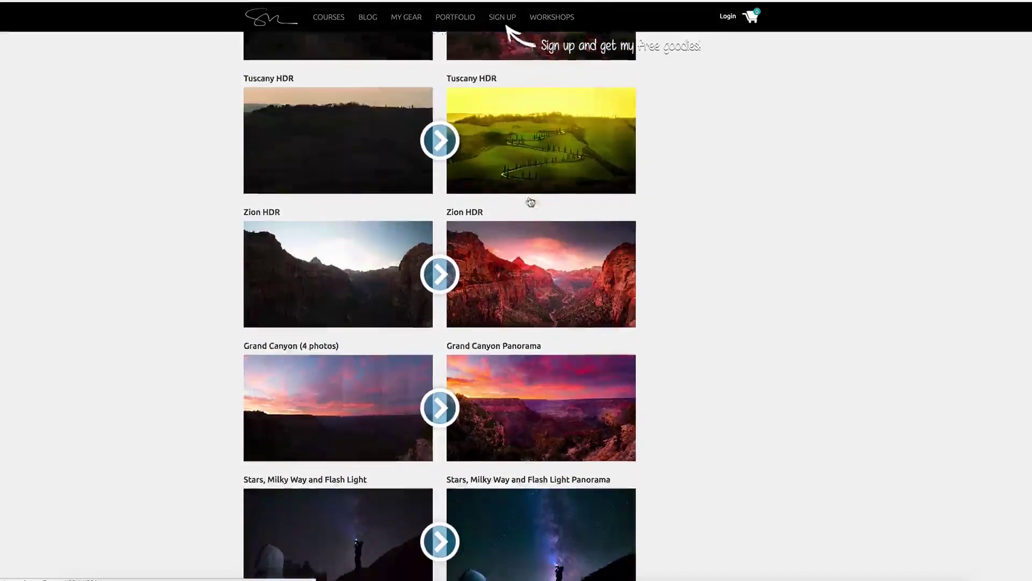